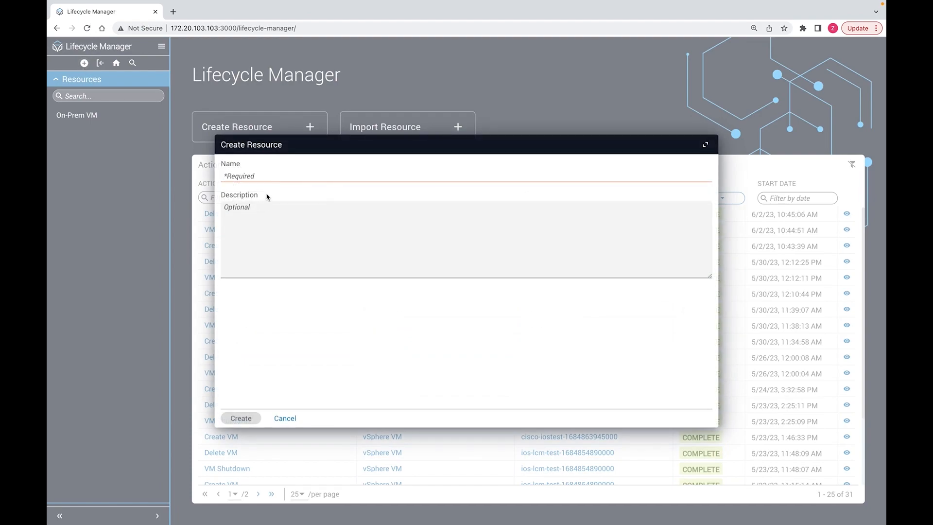
Step: Create a resource named "vmware vsphere vm" with no description
text(vmware v)
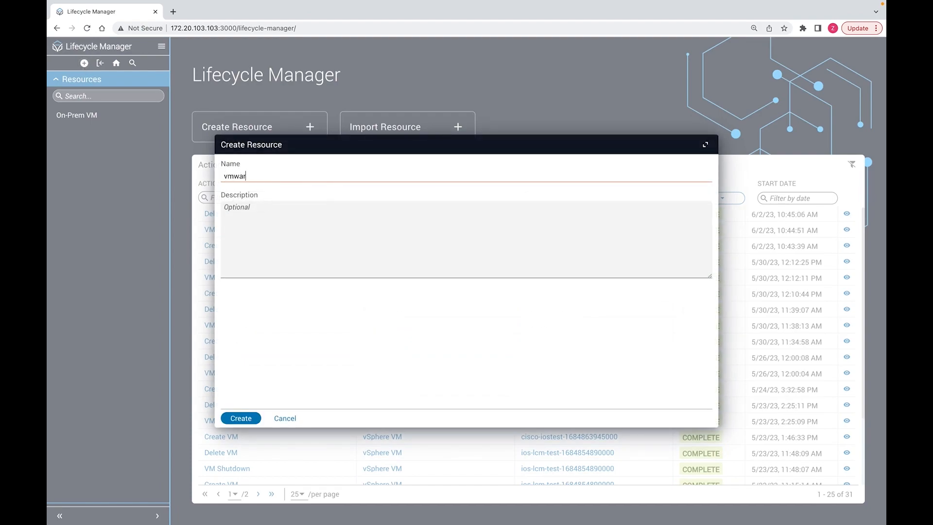
text(sphee vm)
key(Left)
key(Left)
key(Left)
key(BackSpace)
text(re)
click(248, 418)
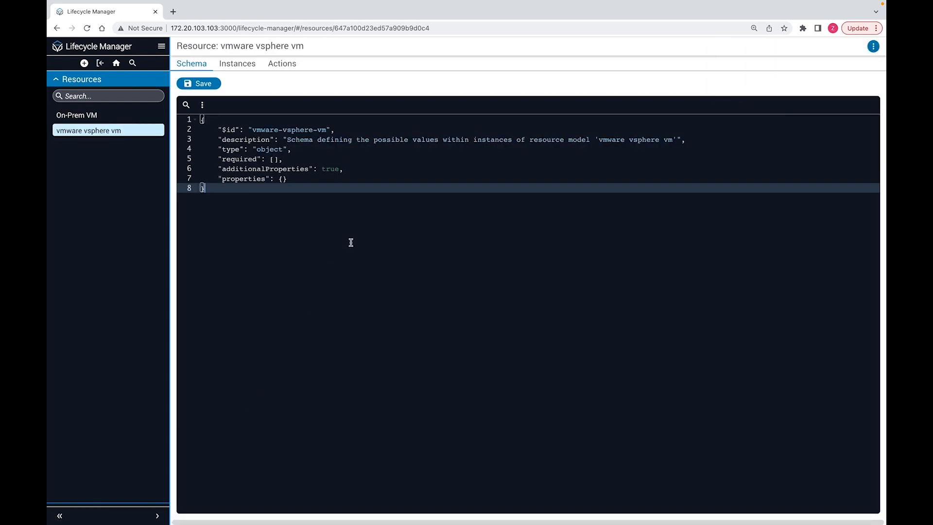
Step: Replace the resource schema with one defining string properties name and vmId and boolean property powered_on, and save it
key(ctrl+a)
text({     "$id": "vmware-vsphere-vm",     "description": "Schema defining the possible values within instances of resource model 'vmware vsphere vm'",     "type": "object",     "required": [],     "additionalProperties": true,     "properties": {         "name": {             "type": "string"         },         "vmId": {             "type": "string"         },         "powered_on": {             "type": "boolean"         }     } })
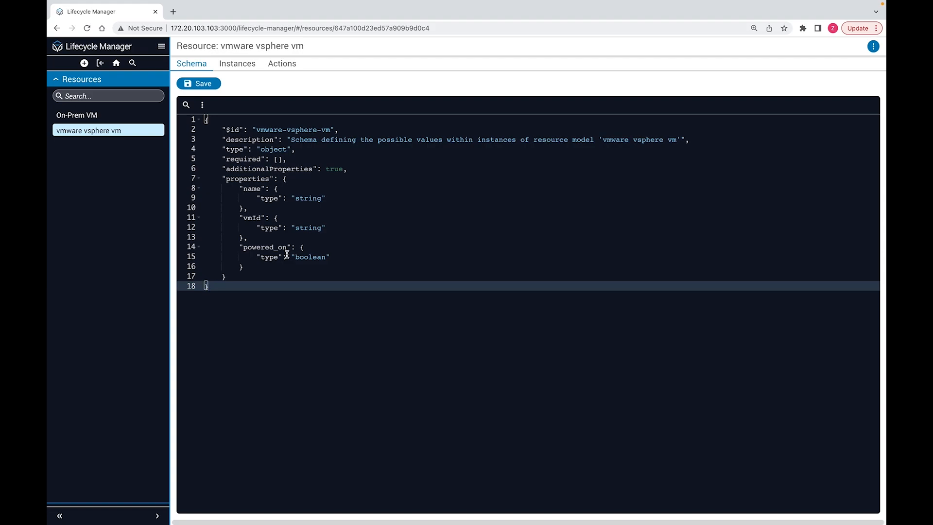
click(212, 92)
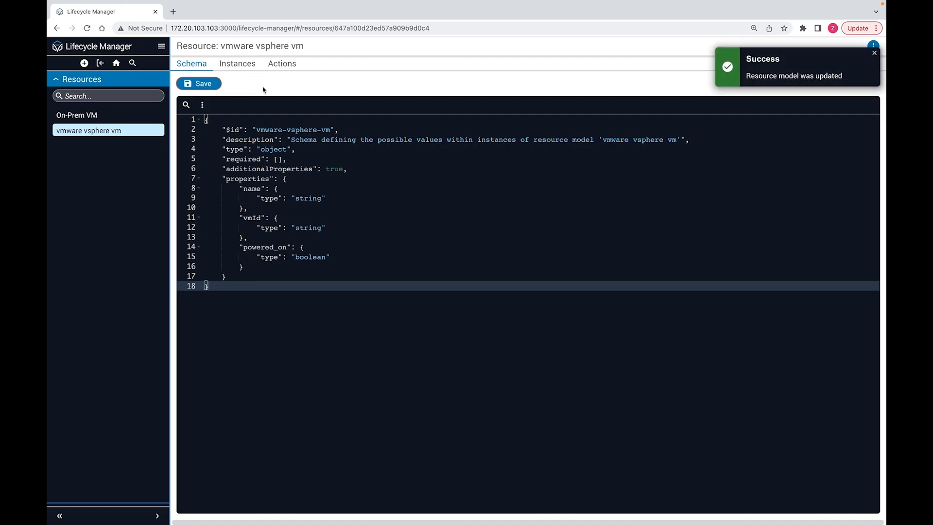
click(874, 57)
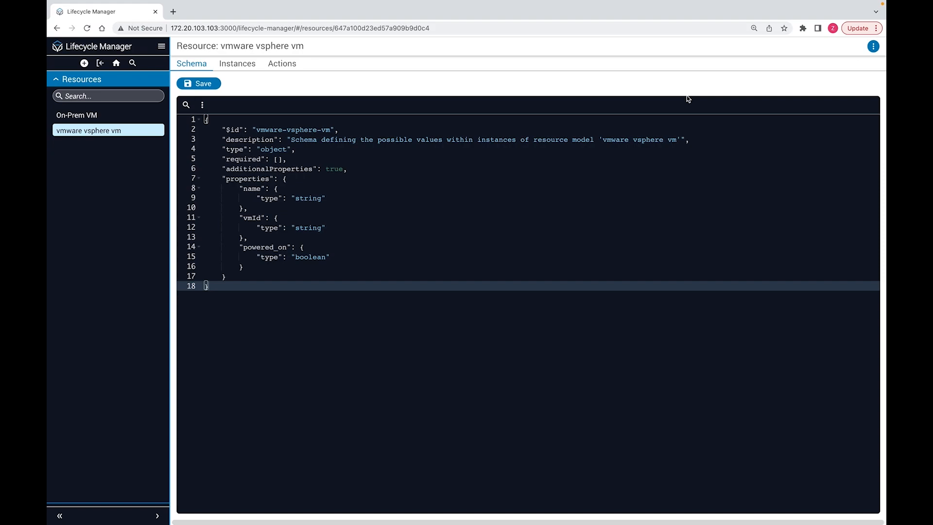
Step: Open the resource's default Create action and rename it "Create VM"
click(290, 64)
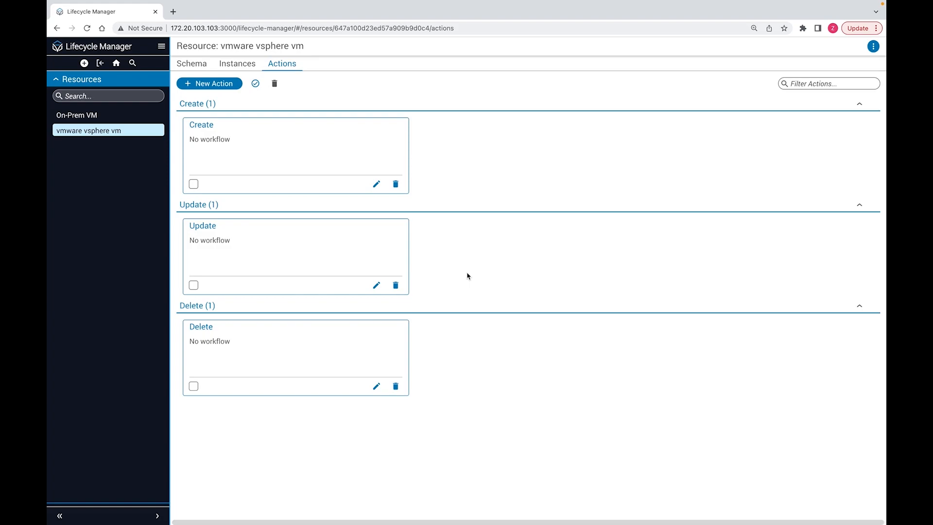
click(217, 127)
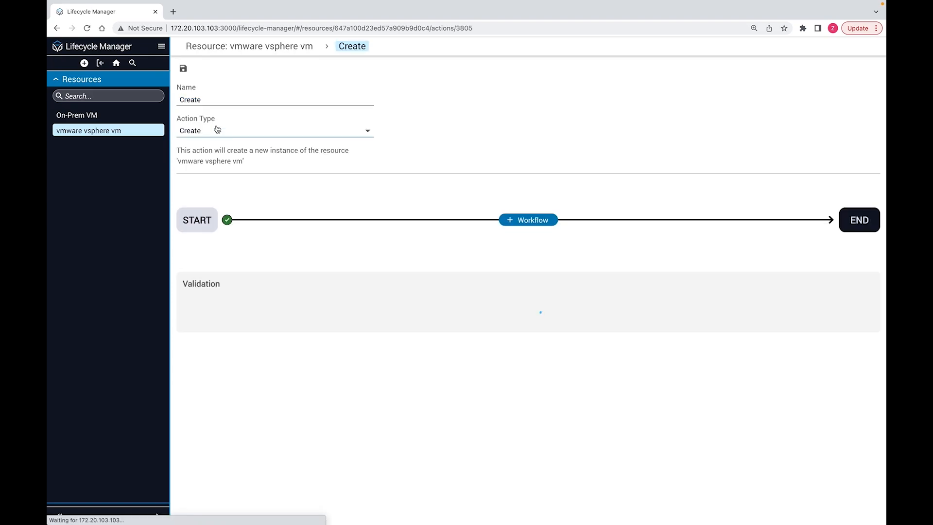
click(218, 99)
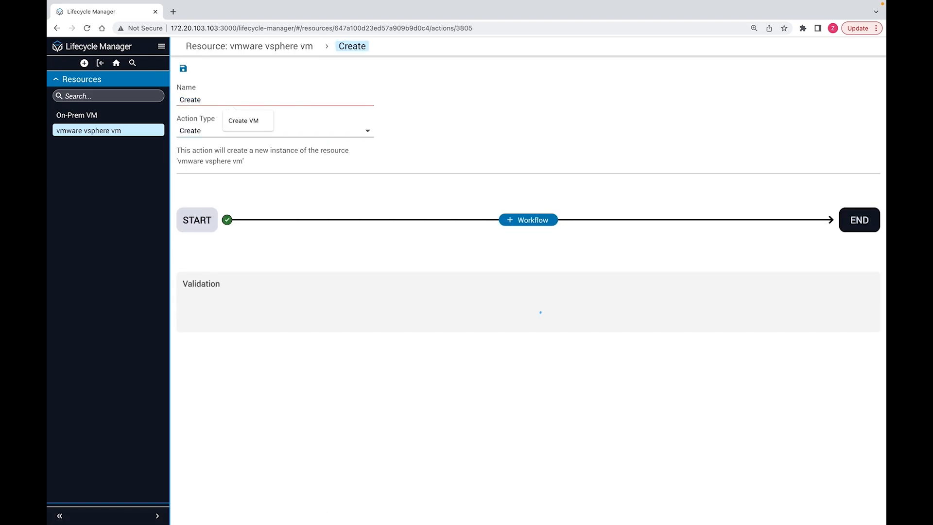
text(VM)
click(530, 139)
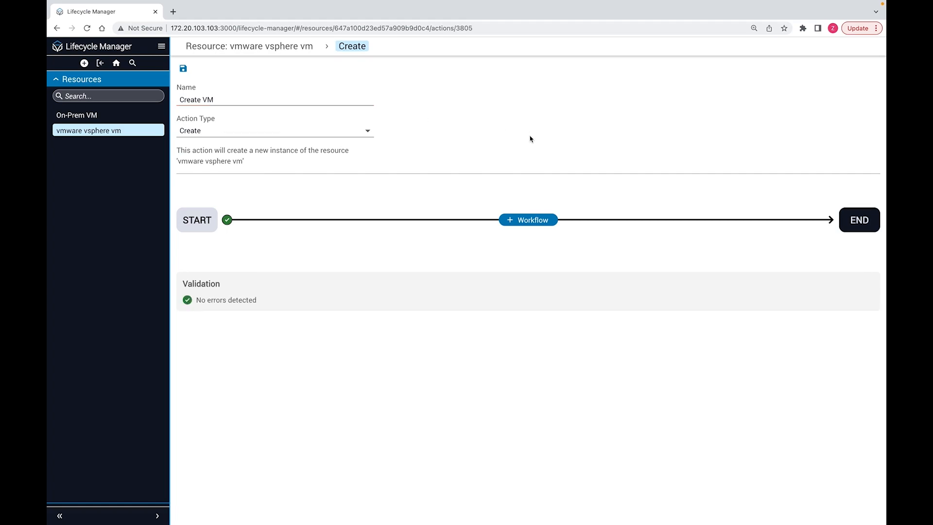
Step: Attach the existing workflow ADR-LCM CreateVM to the Create VM action
click(536, 219)
click(536, 218)
text(AD)
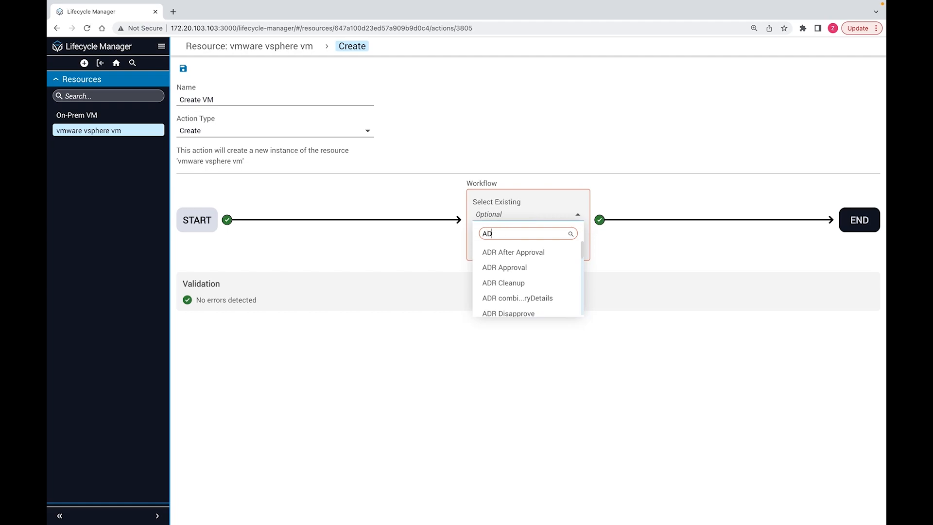
text(R-)
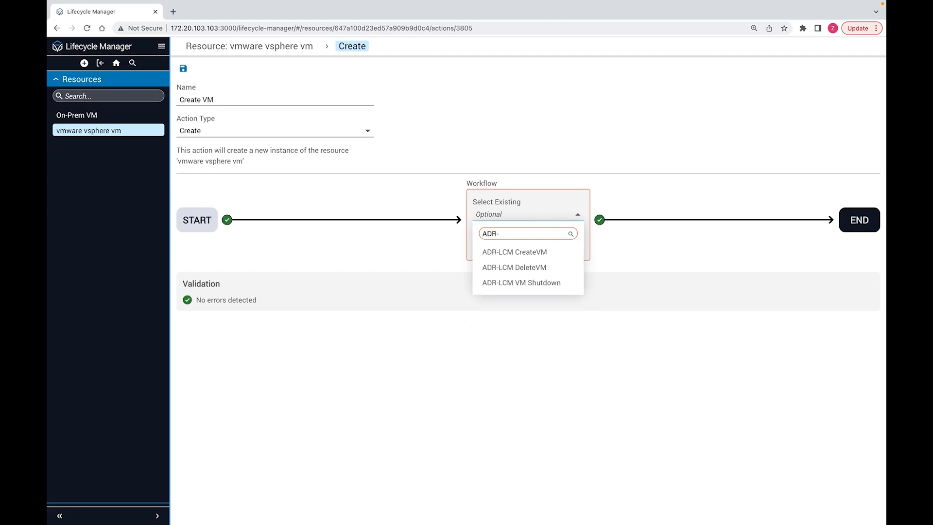
click(532, 252)
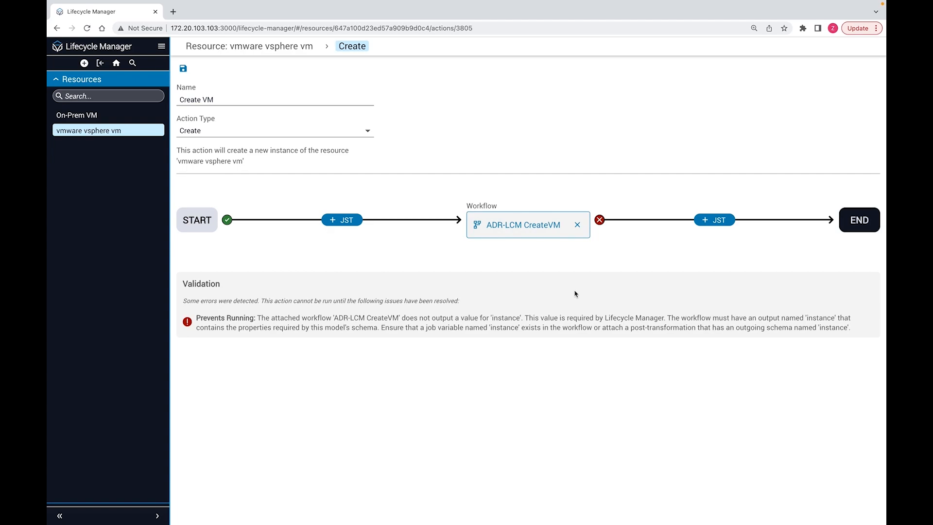
Step: Add the existing post-transformation "vm post-trans" after the ADR-LCM CreateVM workflow and save the action
click(712, 220)
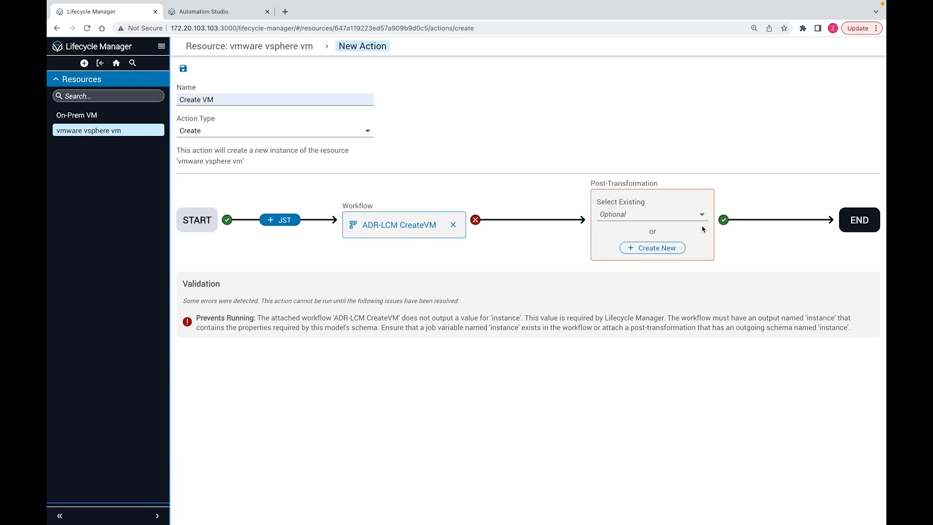
click(701, 215)
text(vm)
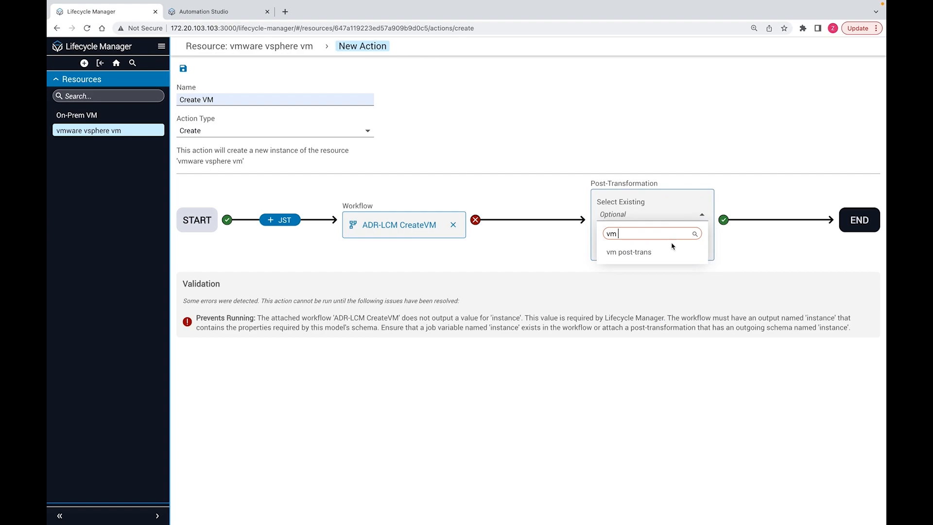
click(667, 252)
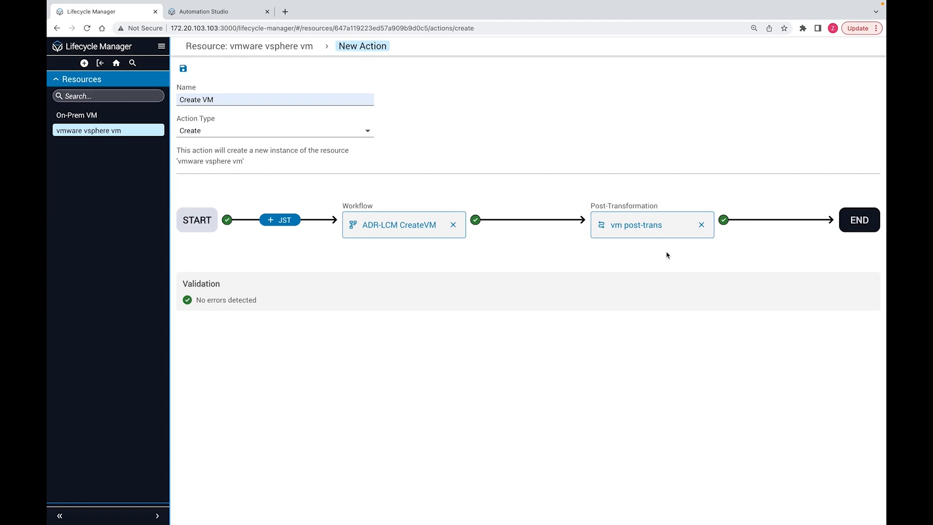
click(186, 71)
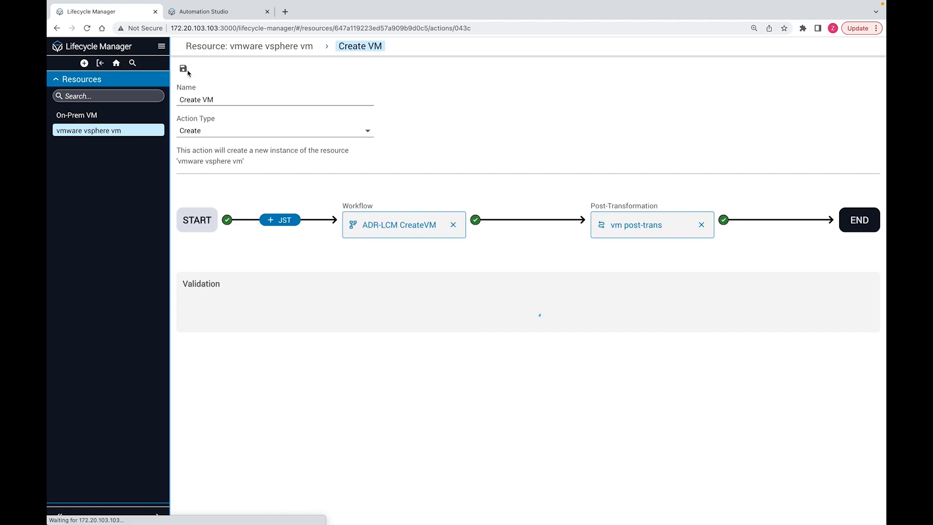
Step: Examine how vm post-trans maps workflowOutputs through its queries to the outgoing instance schema in Automation Studio, and return to Lifecycle Manager
click(204, 11)
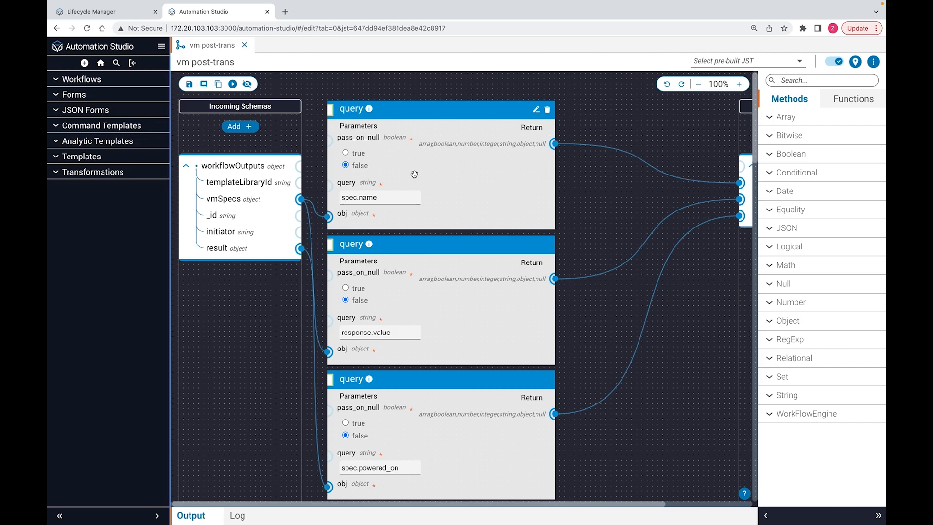
click(132, 14)
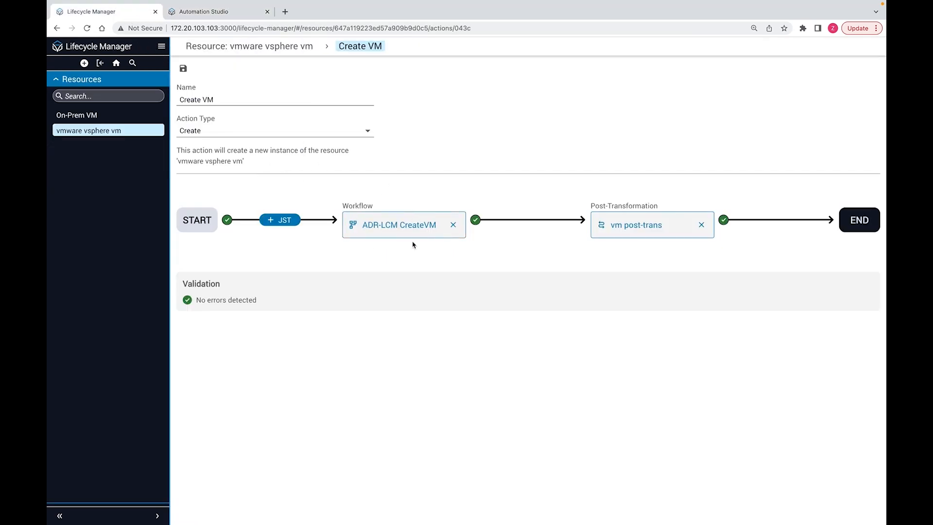
click(209, 11)
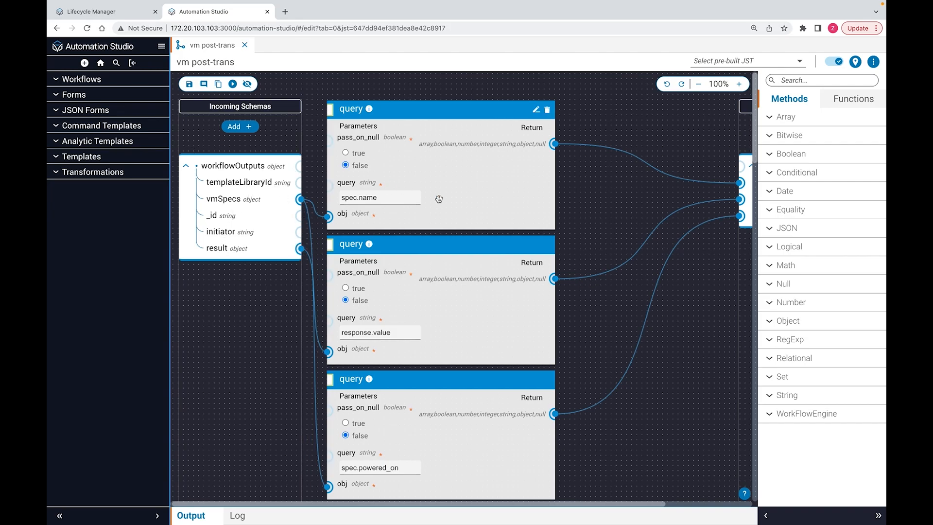
scroll(541, 205, right, 5)
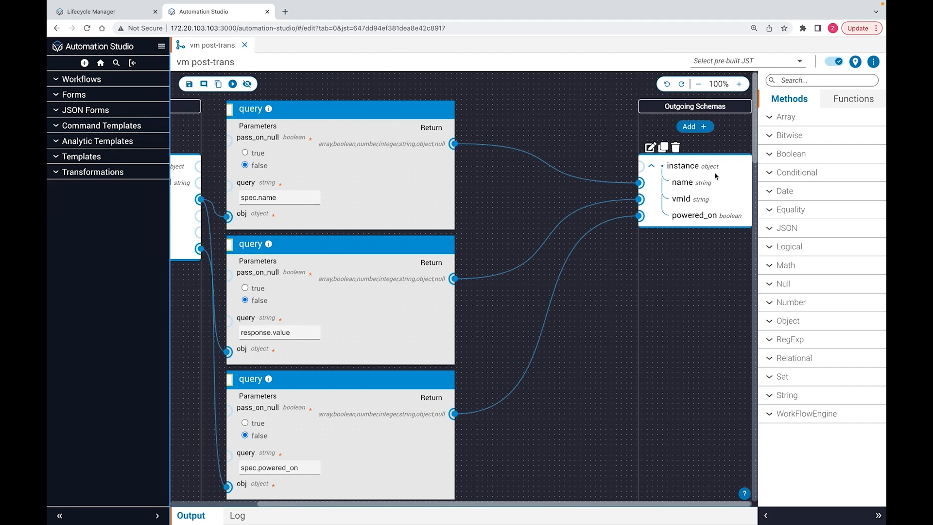
click(93, 13)
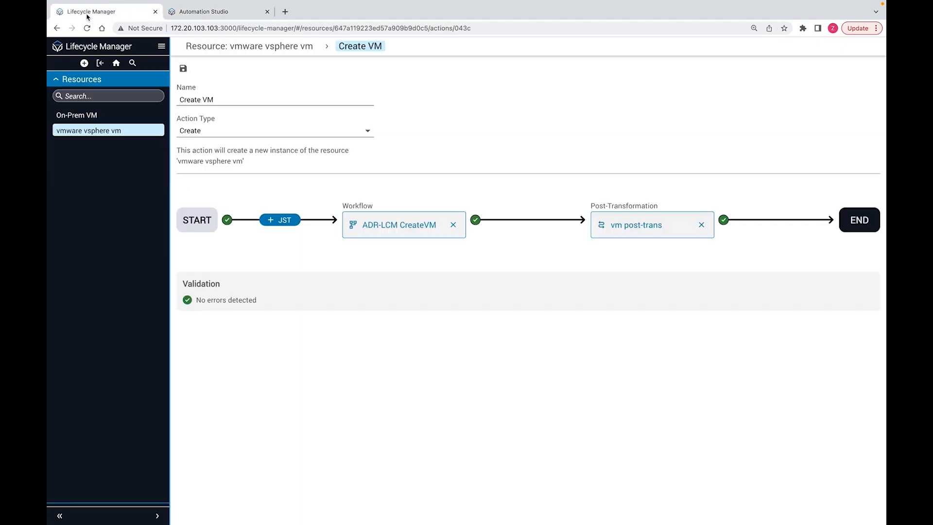
Step: Open the vmware vsphere vm resource's Update action and rename it "VM Shutdown"
click(248, 48)
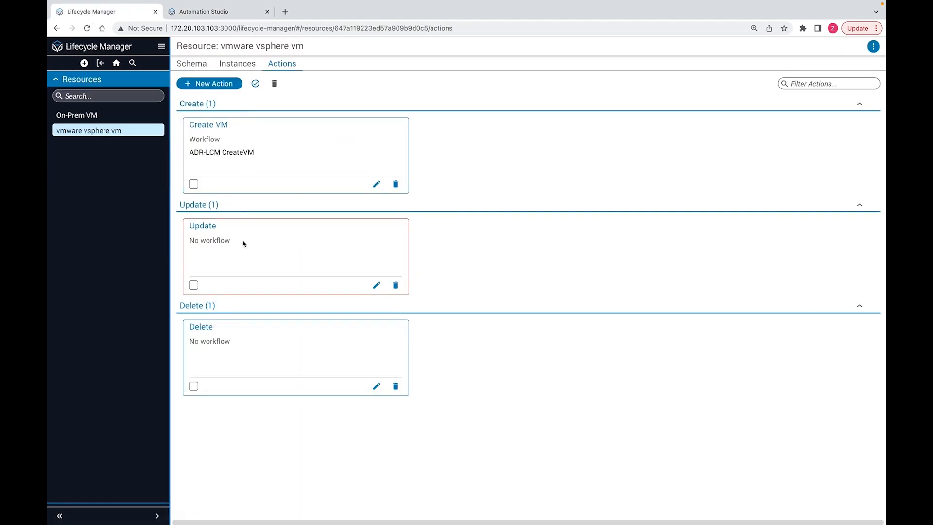
click(209, 229)
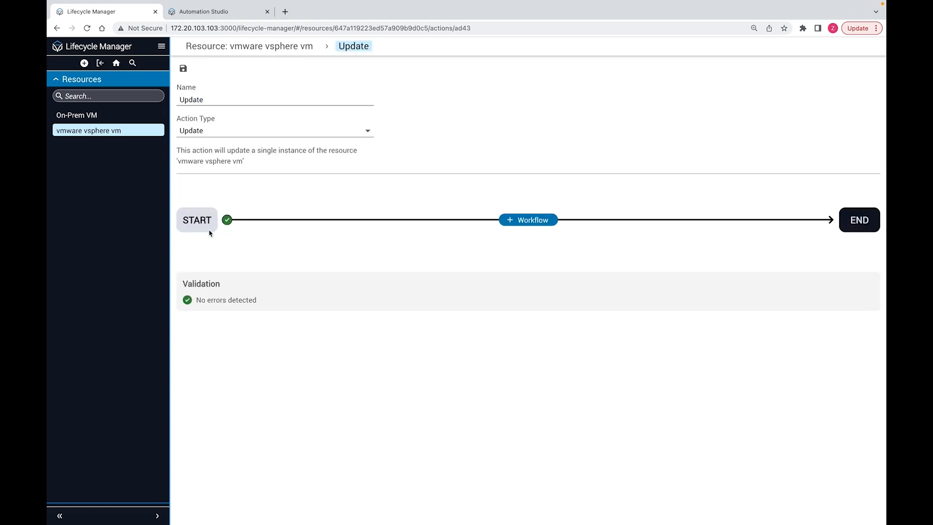
double_click(288, 99)
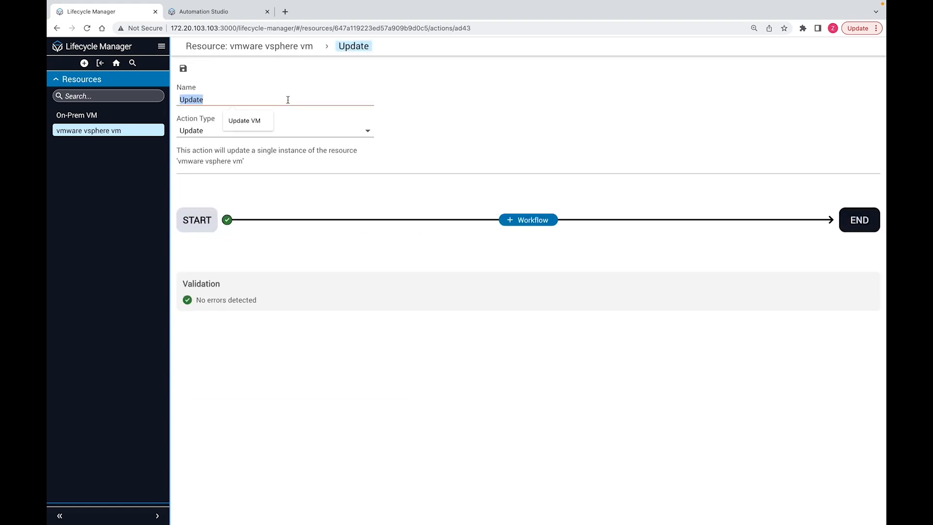
text(VM Shutdown)
Step: Attach the existing workflow ADR-LCM VM Shutdown to the VM Shutdown action
click(507, 221)
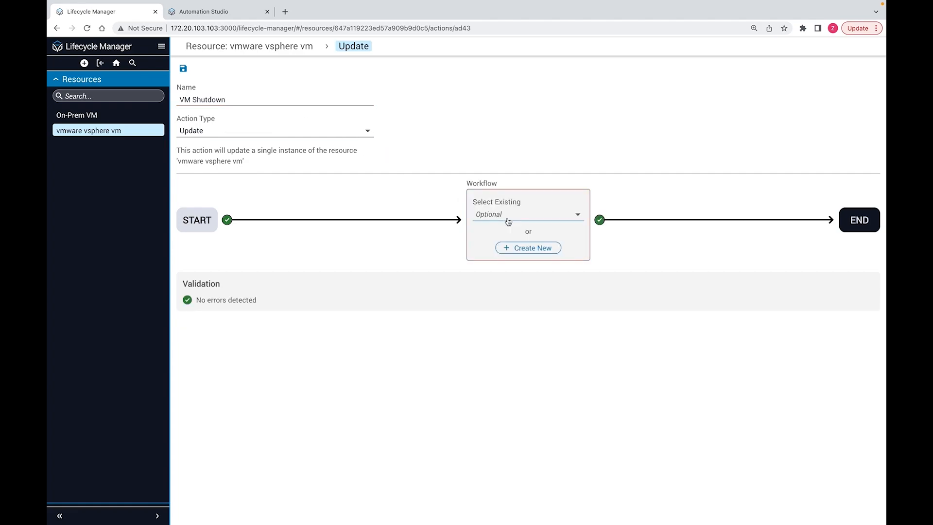
click(508, 221)
text(ADR)
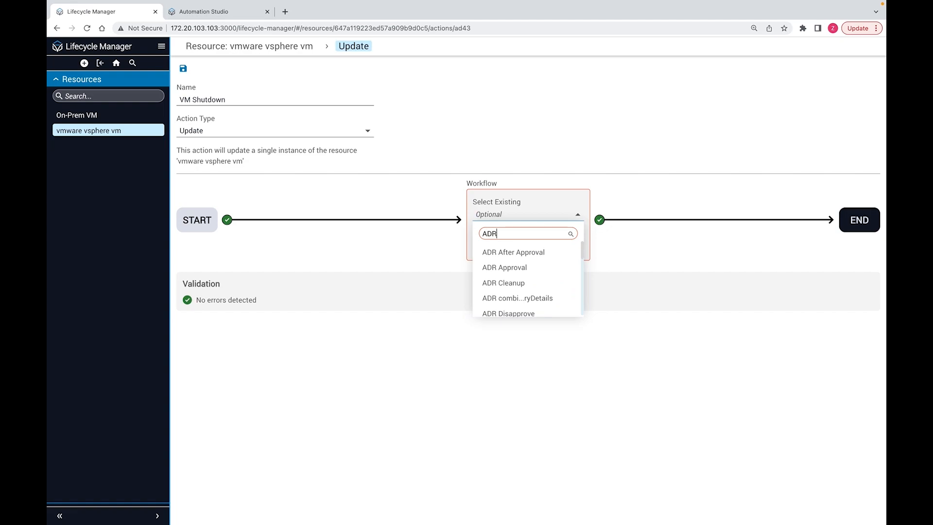
text(-)
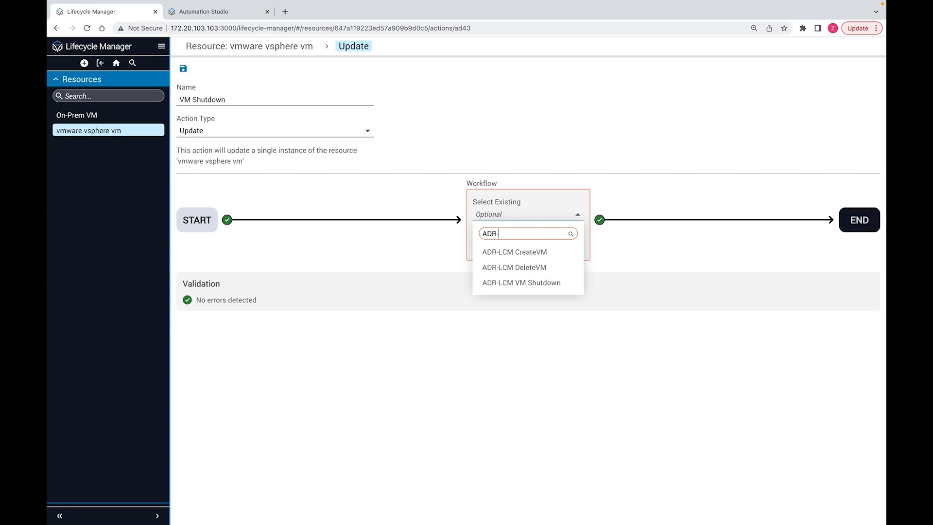
click(508, 283)
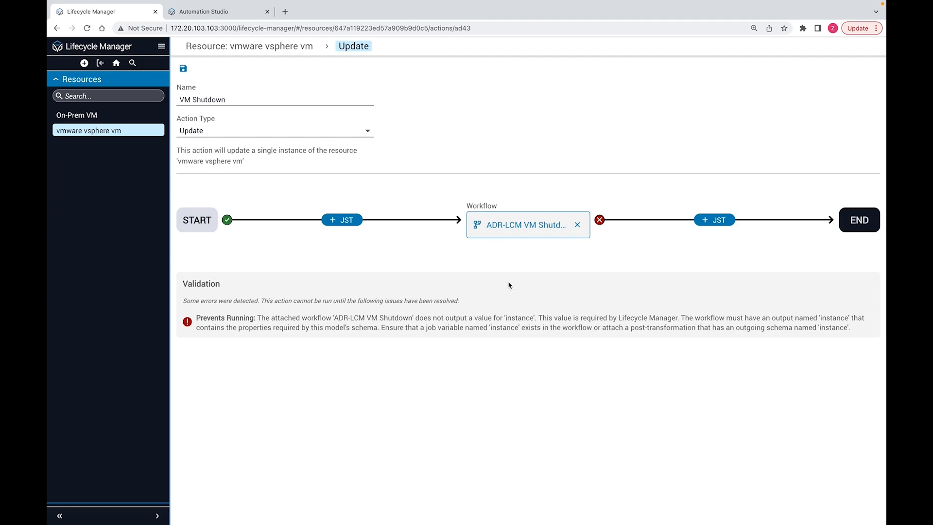
Step: Create a new pre-transformation for VM Shutdown that maps the incoming instance's vmId to the outgoing vmId, and save it
click(335, 219)
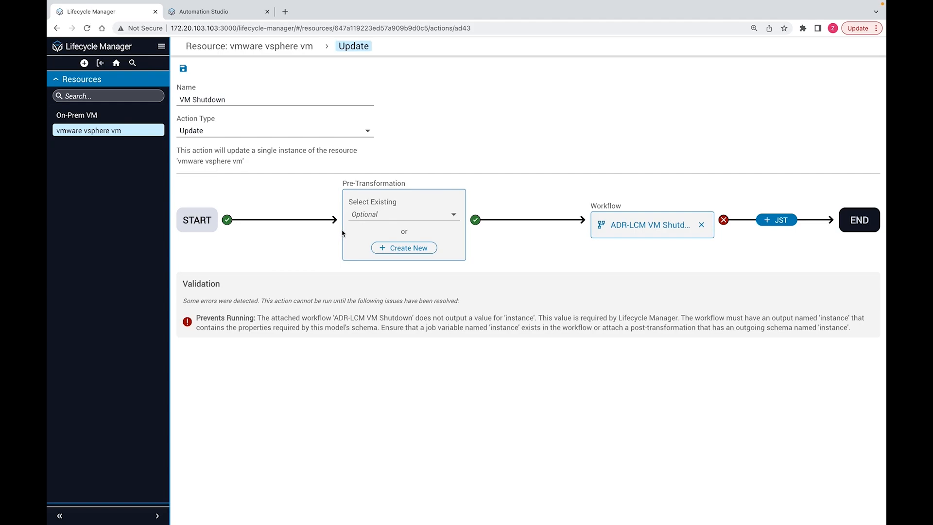
click(377, 249)
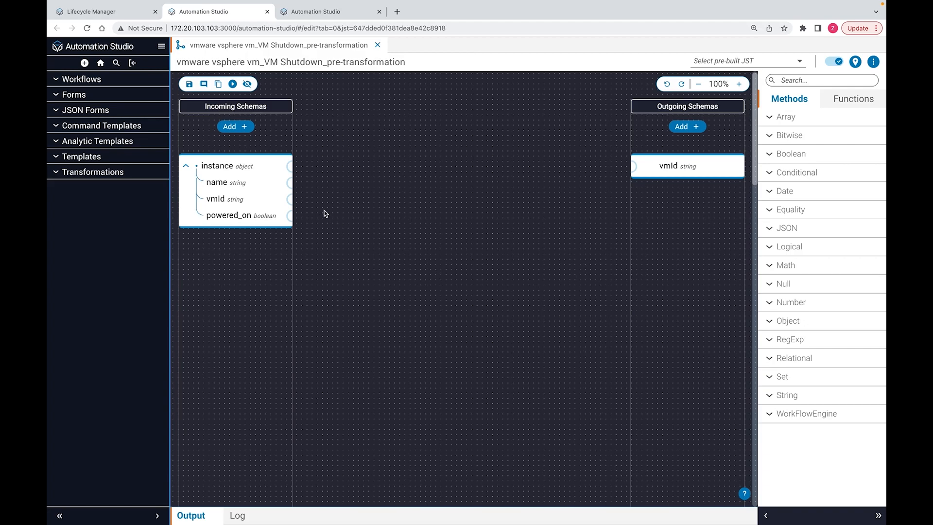
click(291, 200)
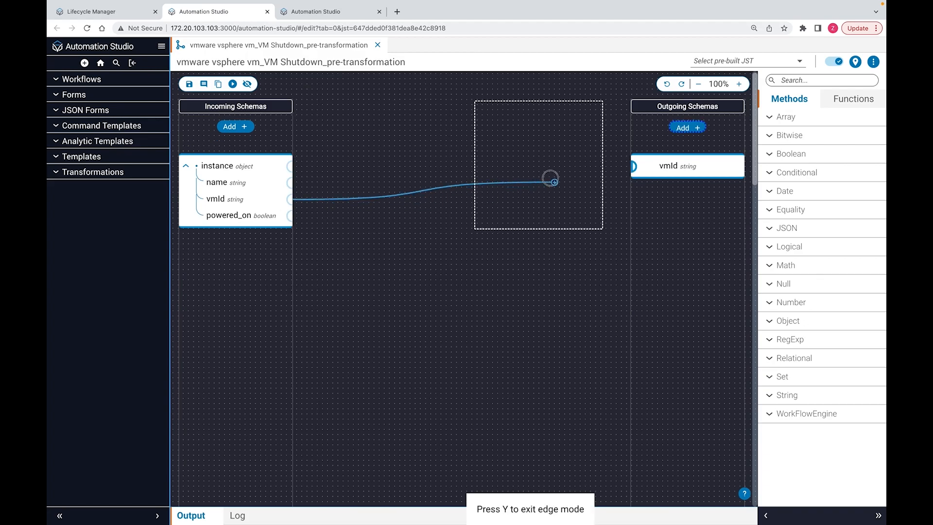
click(631, 167)
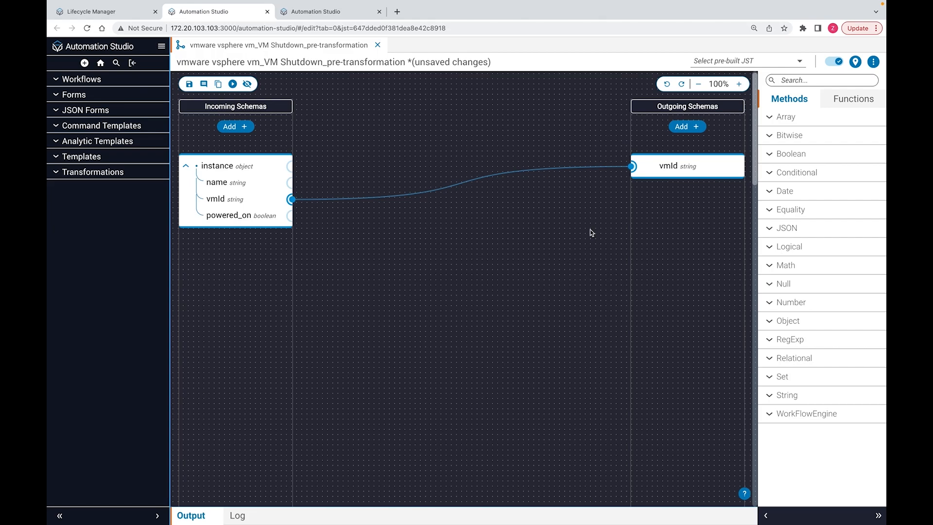
click(188, 84)
Step: Return to Lifecycle Manager and create a new post-transformation after the ADR-LCM VM Shutdown workflow
click(136, 10)
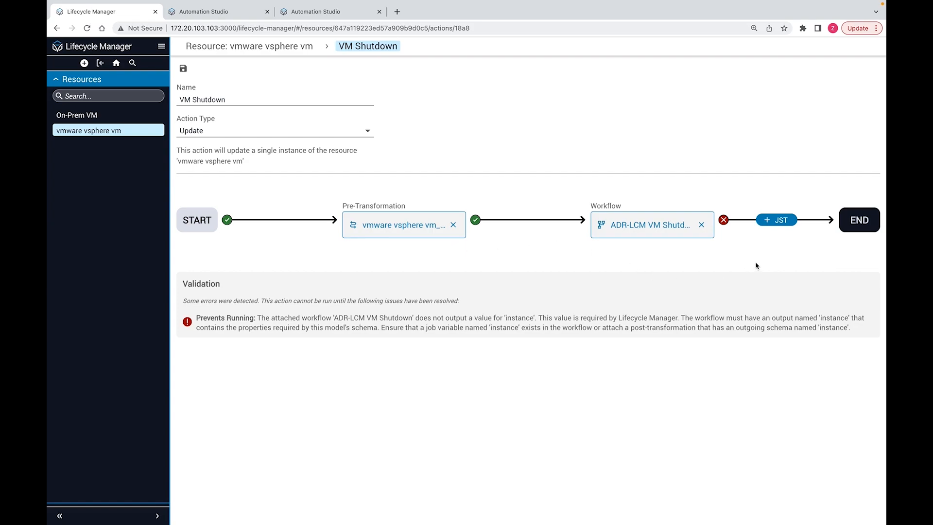
click(777, 223)
click(727, 248)
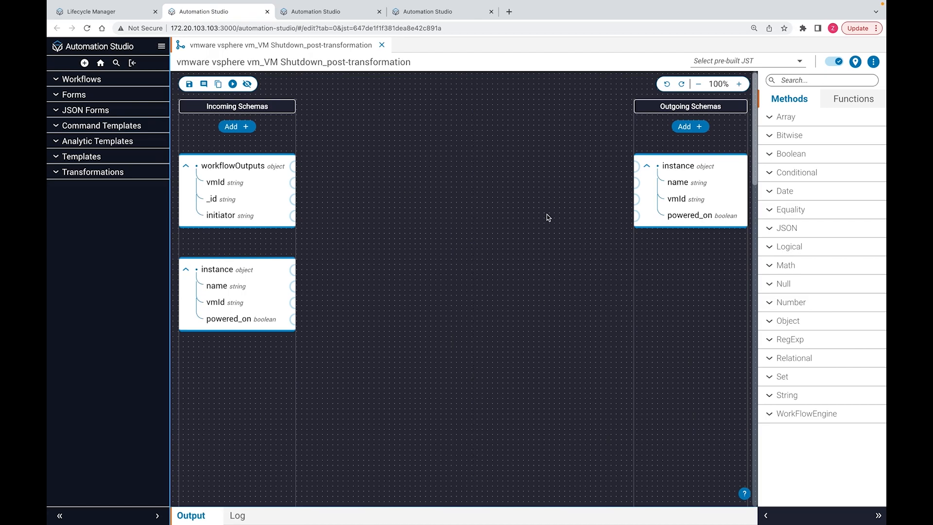
Step: Add a new Boolean method with the value false and connect its return to the outgoing instance's powered_on
mouse_move(651, 192)
click(788, 83)
text(bool)
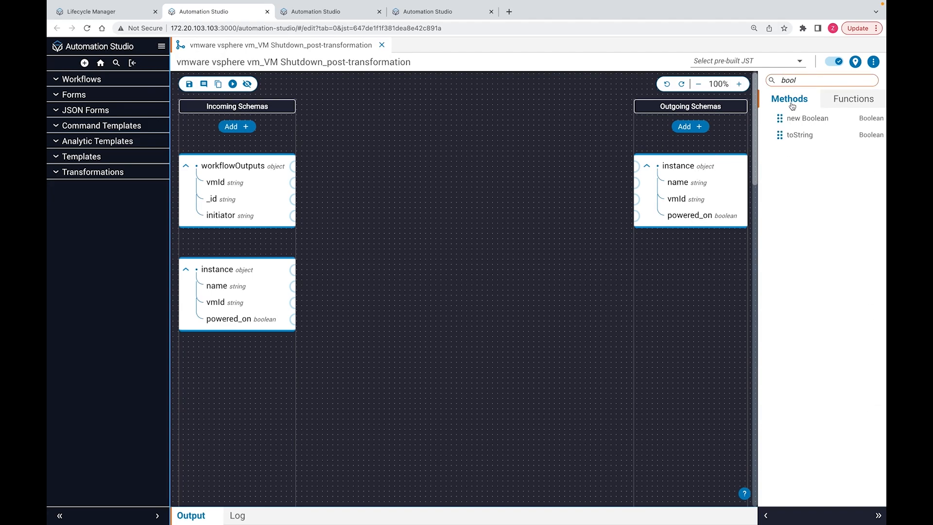
drag(783, 118, 505, 416)
click(500, 418)
text(false)
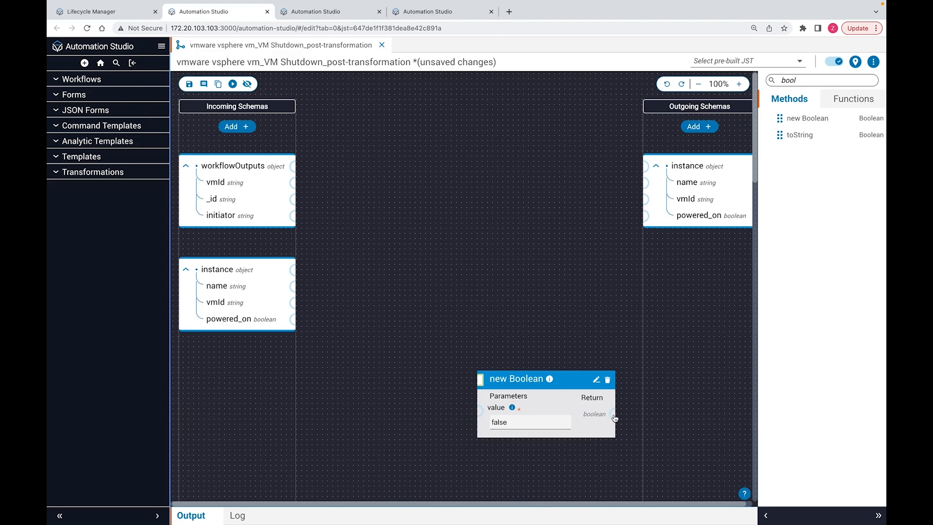
drag(613, 414, 647, 218)
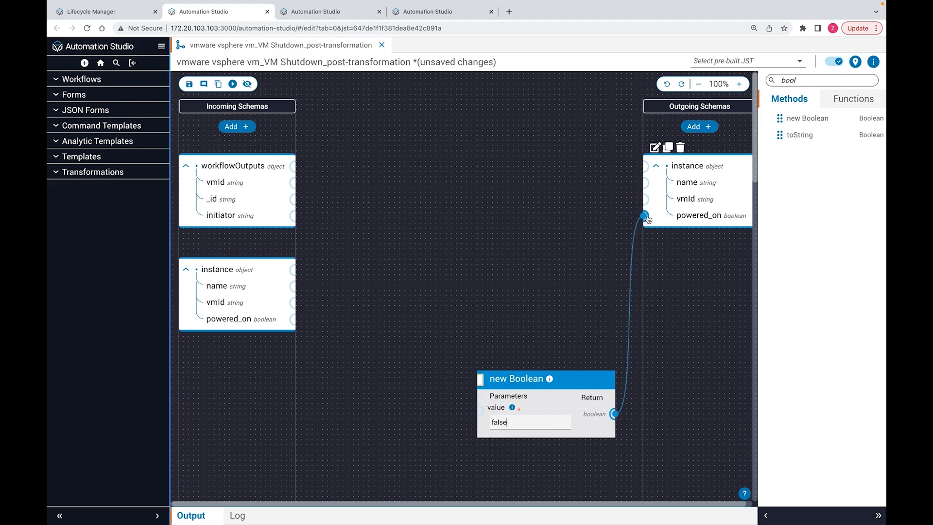
Step: Map the incoming instance's vmId and name to the matching outgoing instance properties and save the VM Shutdown post-transformation
drag(294, 302, 645, 199)
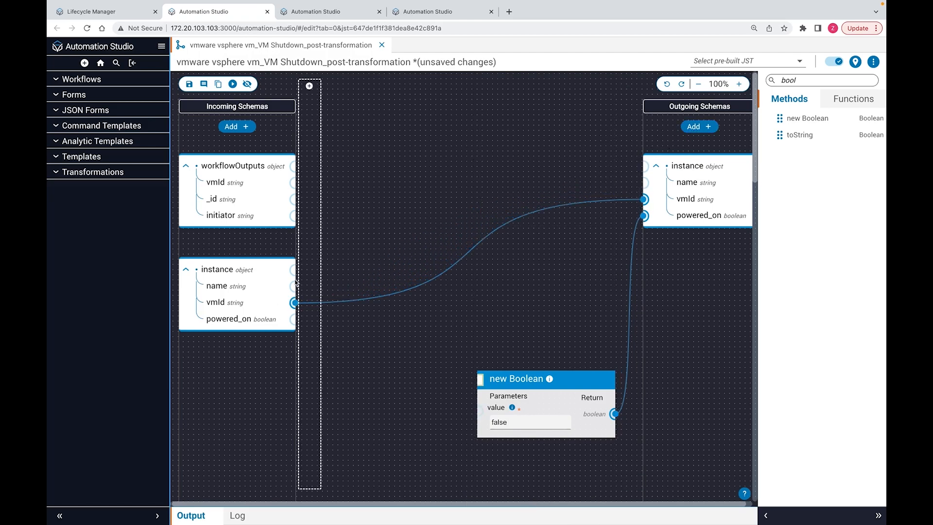
drag(293, 286, 644, 182)
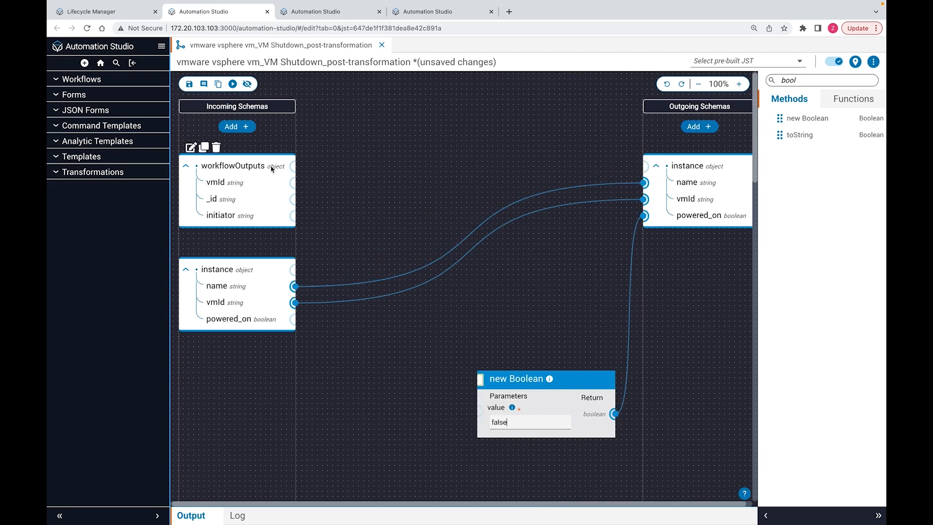
click(190, 86)
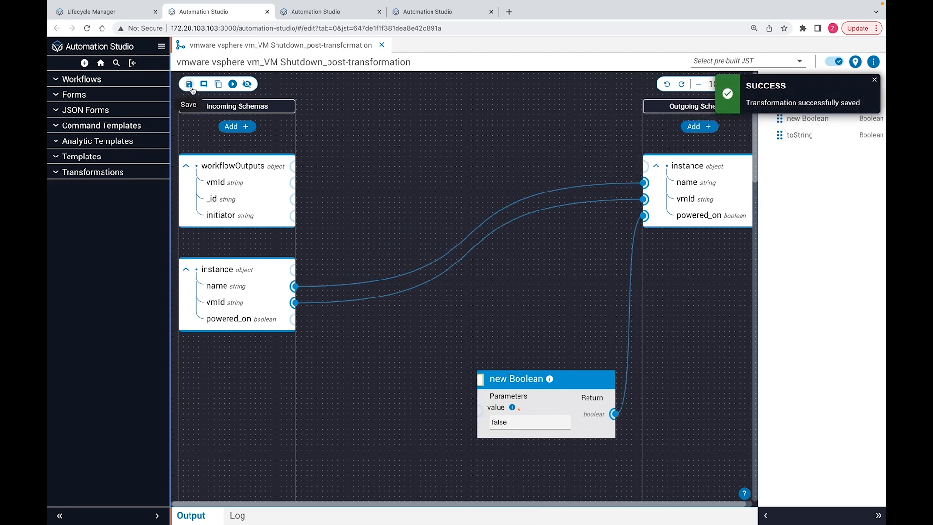
Step: Return to Lifecycle Manager, open the vmware vsphere vm resource's Delete action and rename it "Delete VM"
click(110, 12)
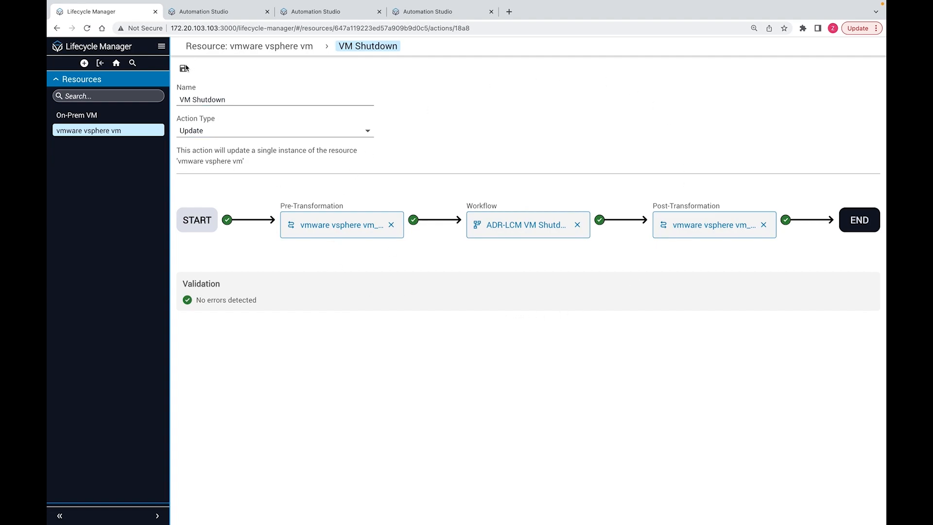
click(230, 47)
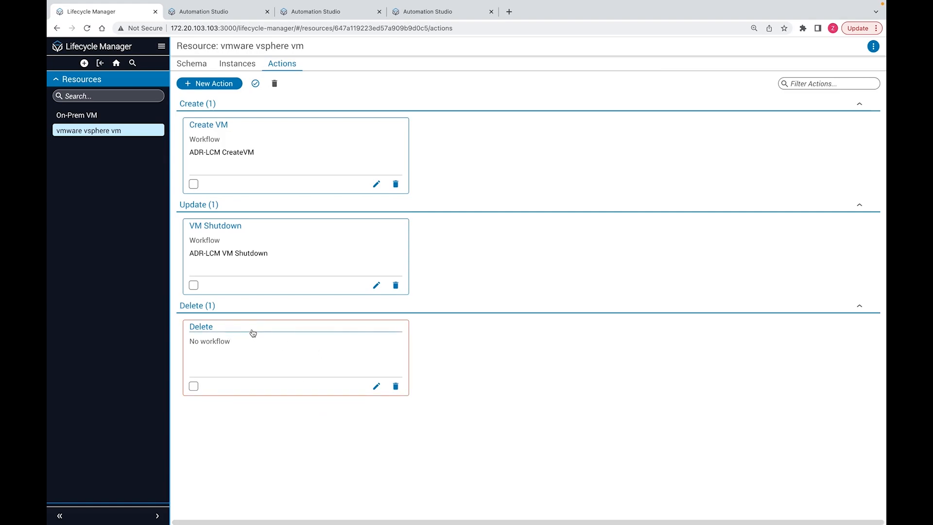
click(376, 386)
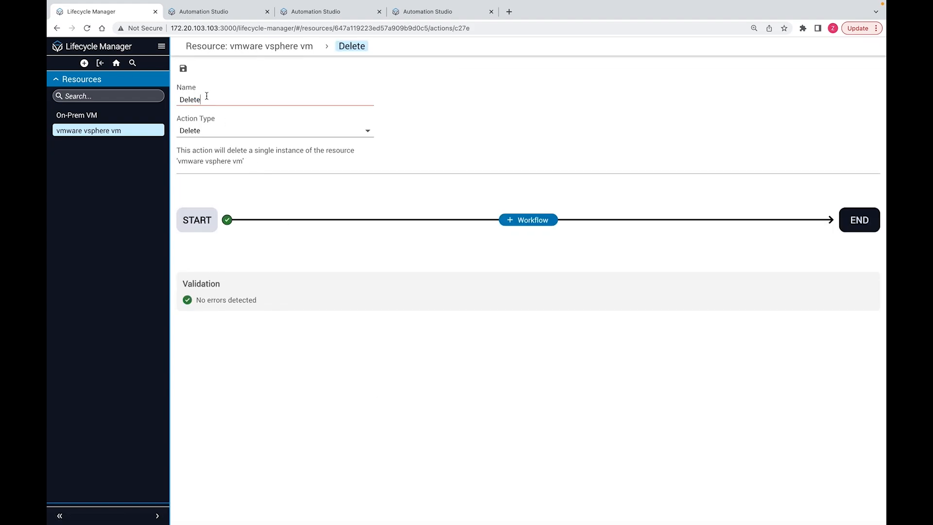
text(VM)
Step: Attach the existing workflow ADR-LCM DeleteVM to the Delete VM action
click(510, 219)
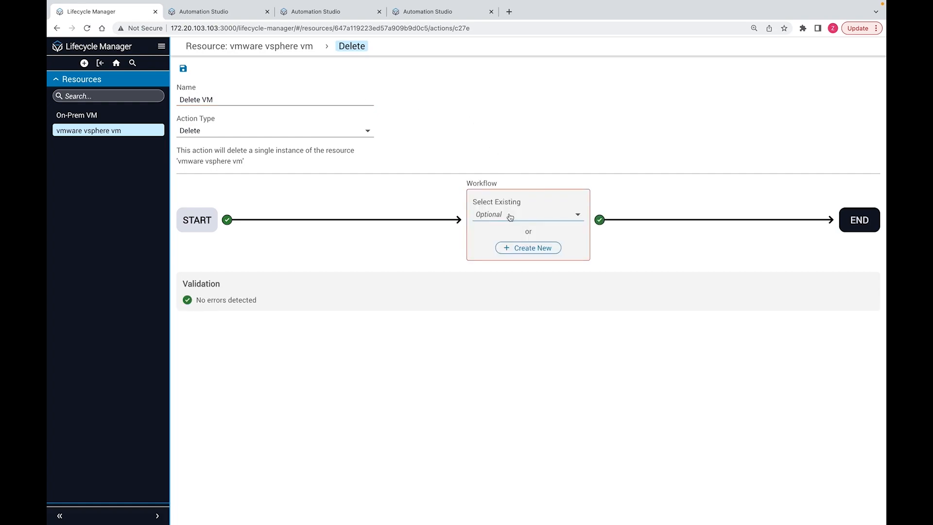
click(510, 216)
text(ADR-L)
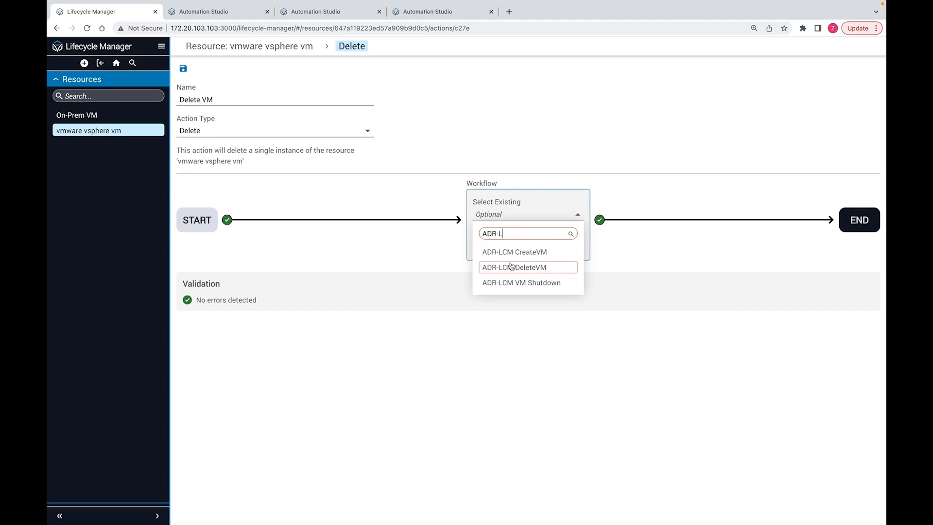
click(511, 267)
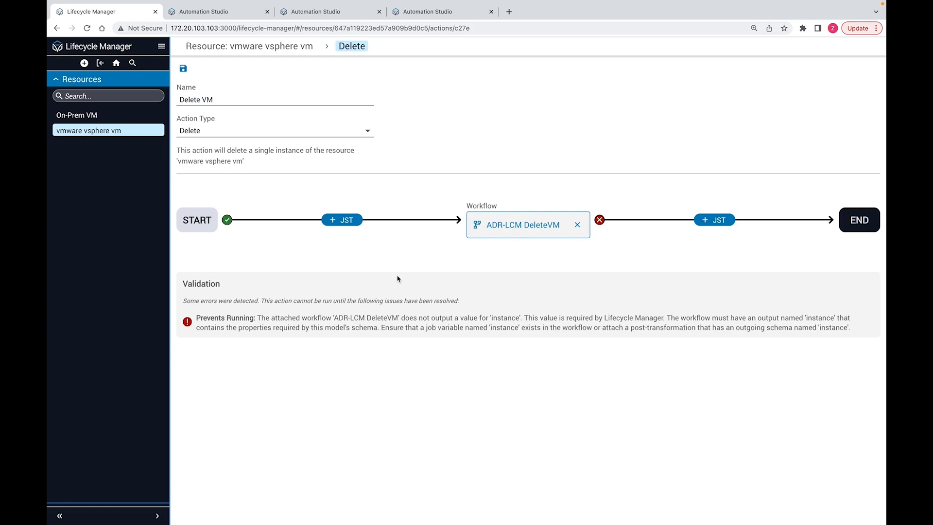
Step: Create a new pre-transformation for Delete VM that maps the incoming instance's vmId to the outgoing vmId, and save it
click(349, 221)
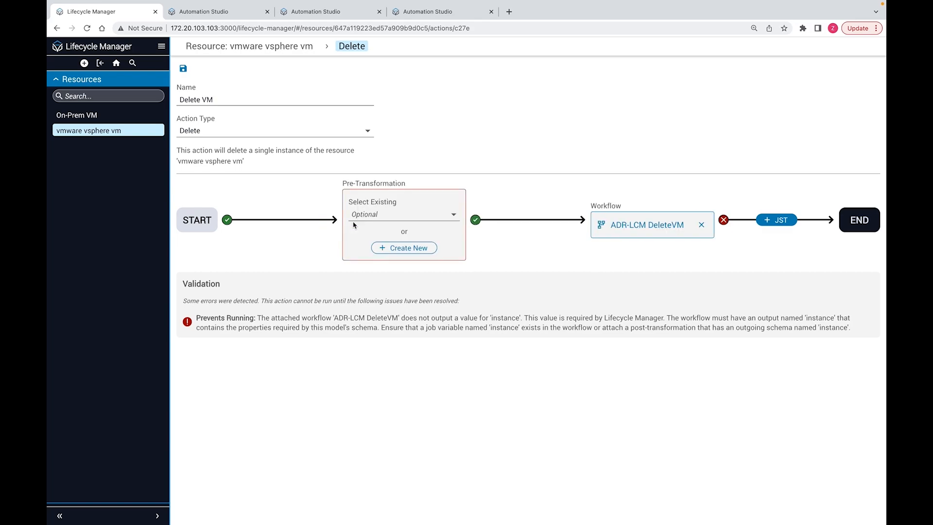
click(380, 248)
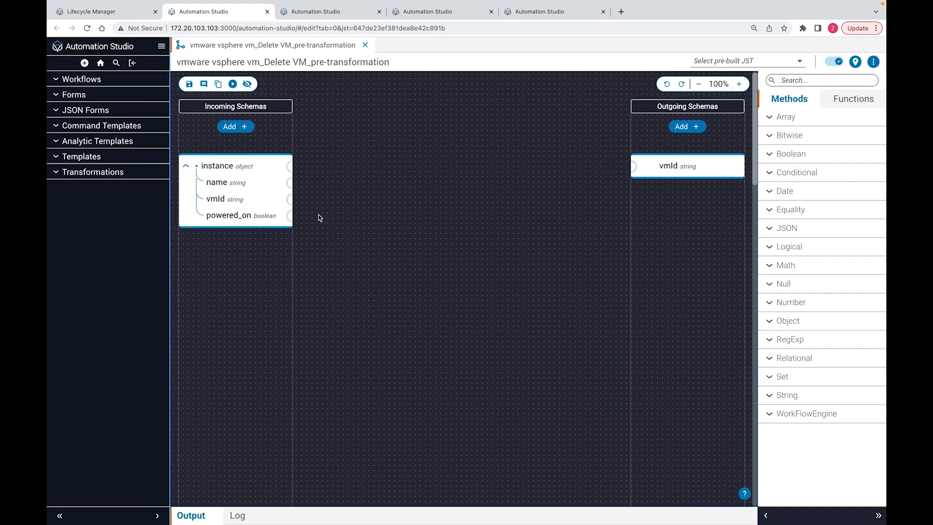
mouse_move(290, 199)
mouse_down()
mouse_move(518, 152)
mouse_move(652, 142)
mouse_move(635, 166)
mouse_up()
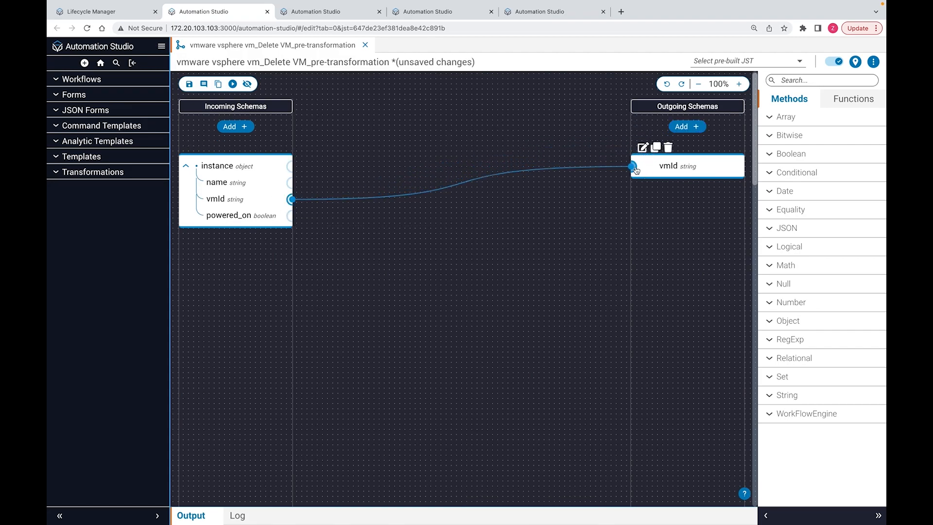
click(189, 85)
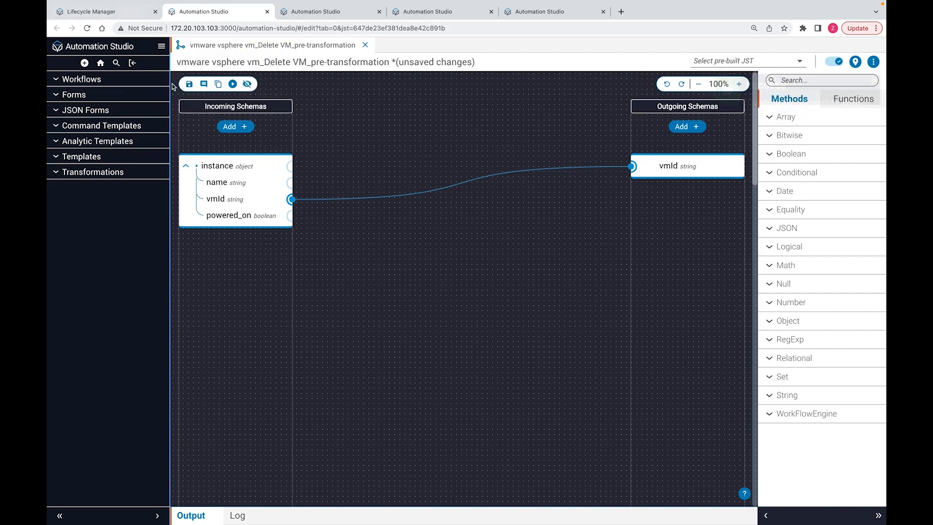
click(189, 84)
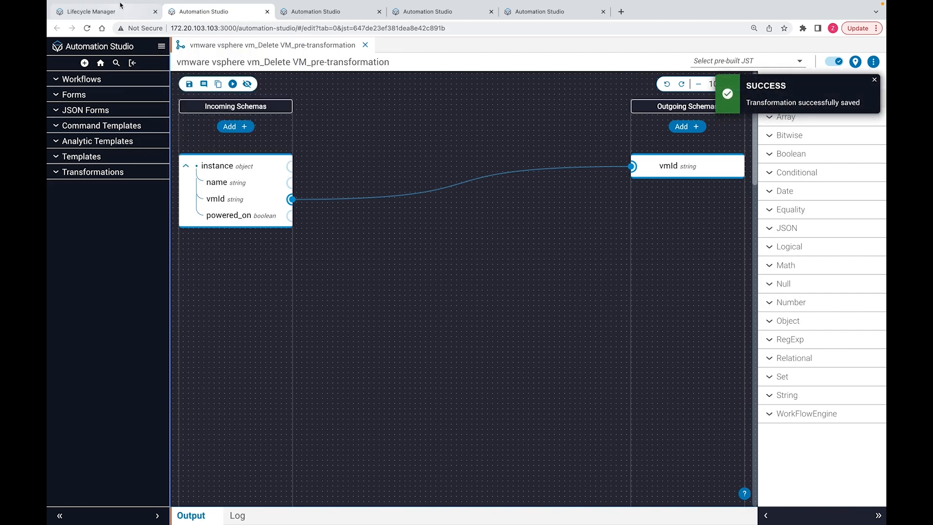
Step: From Lifecycle Manager, create and save a Delete VM post-transformation mapping the incoming instance's name, vmId and powered_on to the outgoing instance
click(90, 11)
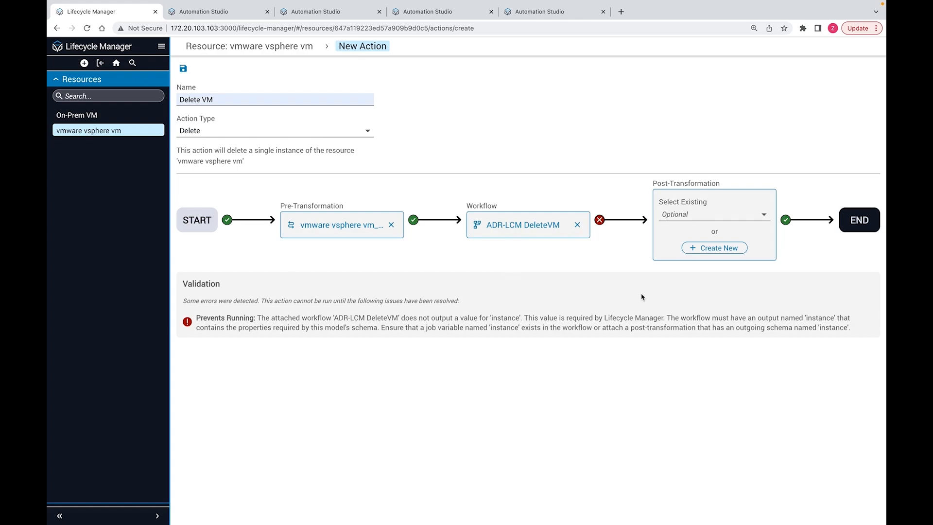
click(697, 249)
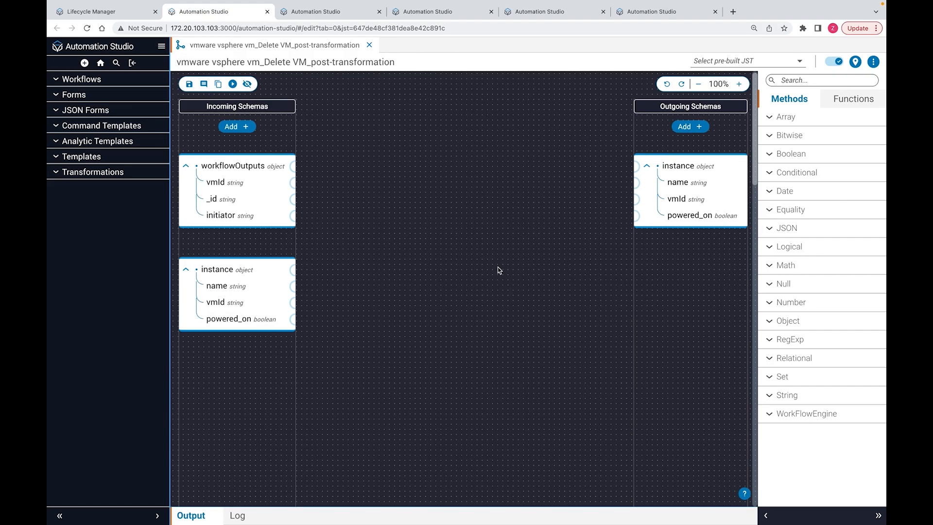
drag(292, 286, 634, 183)
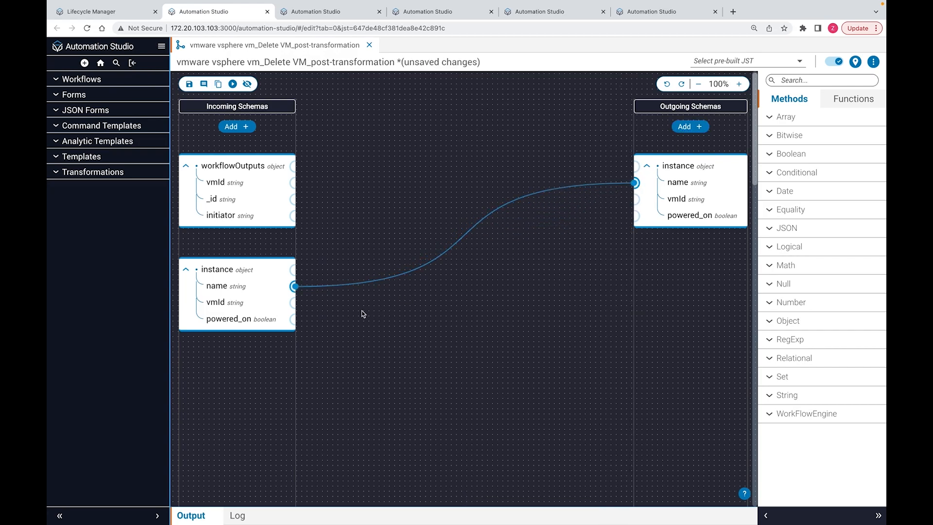
drag(293, 302, 634, 198)
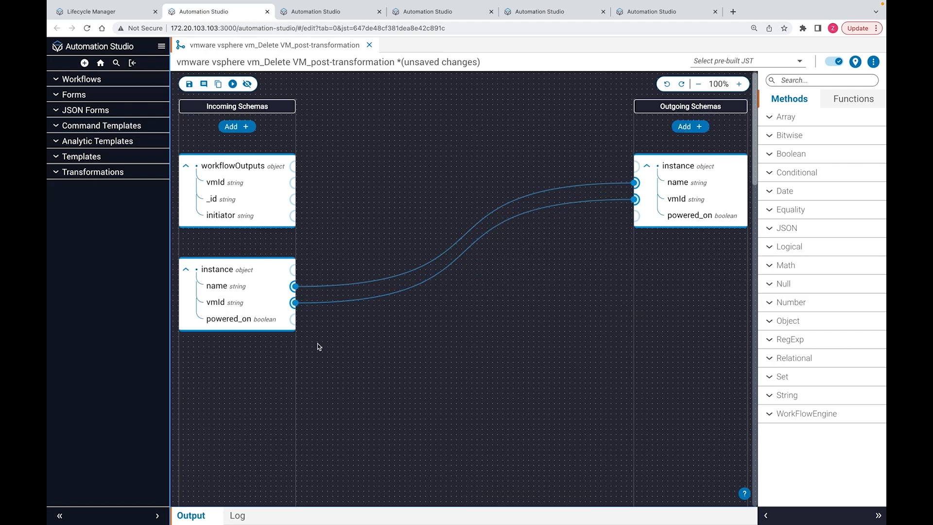
drag(295, 319, 634, 215)
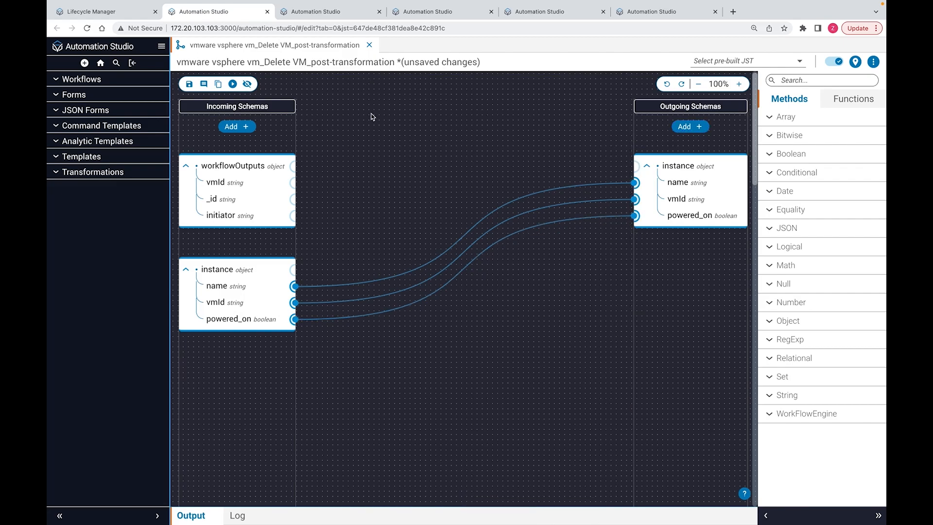
click(190, 87)
click(189, 84)
Step: Return to Lifecycle Manager, save the Delete VM action and go back to the resource's list of actions
click(91, 11)
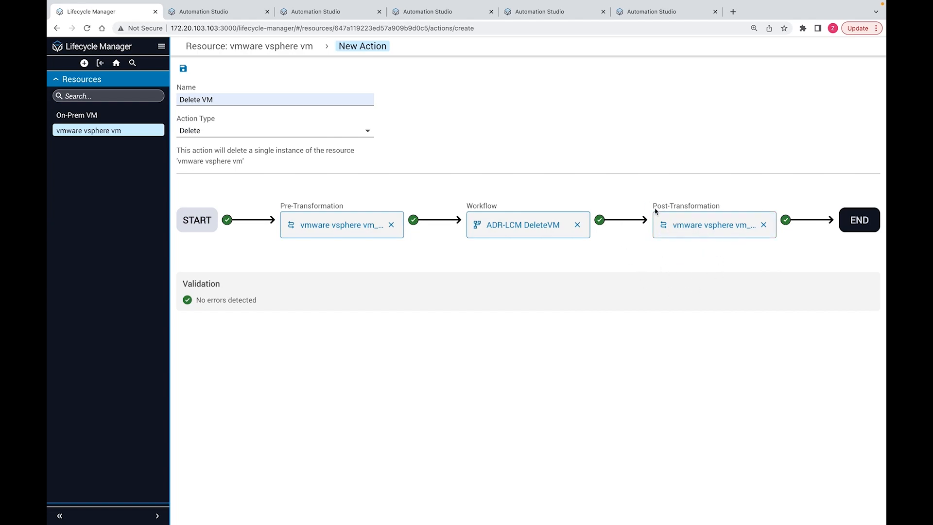
click(183, 69)
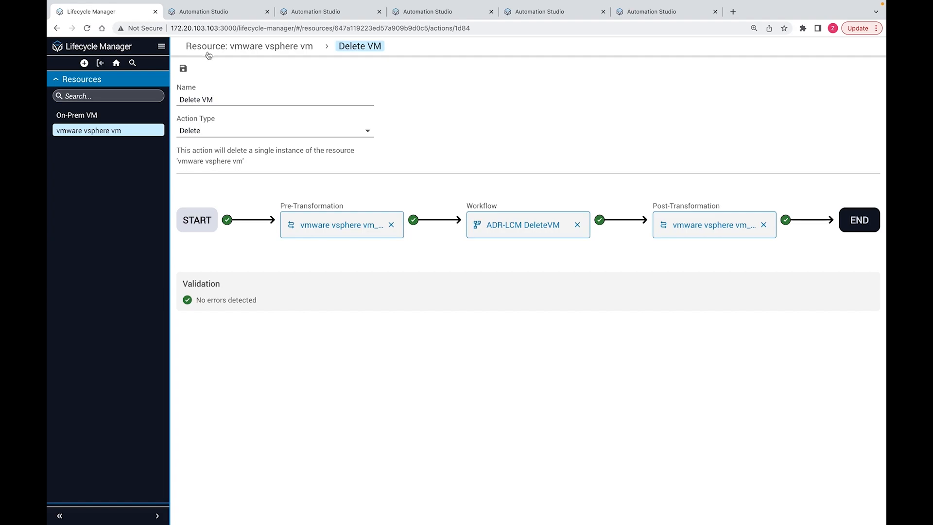
click(208, 49)
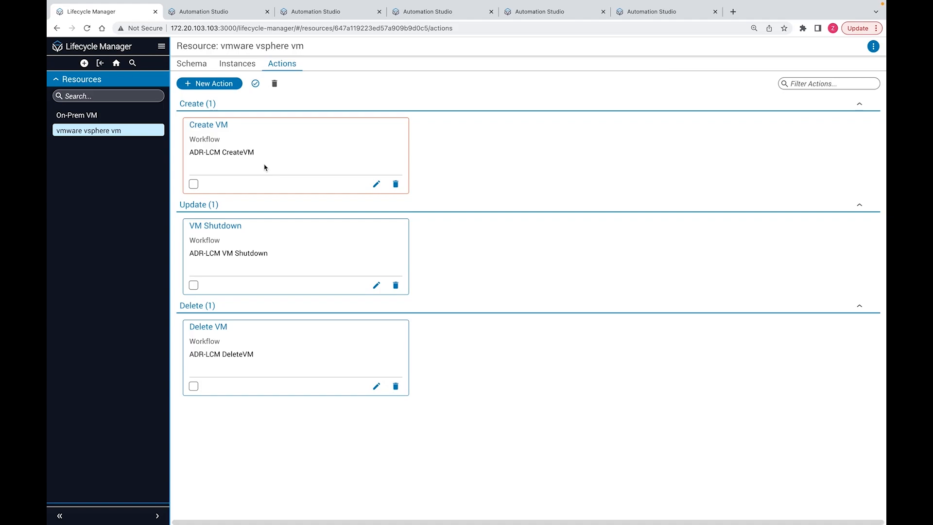
Step: Start a new instance of the vmware vsphere vm resource and name it "redhat-test-sever"
key(ctrl+0)
click(234, 65)
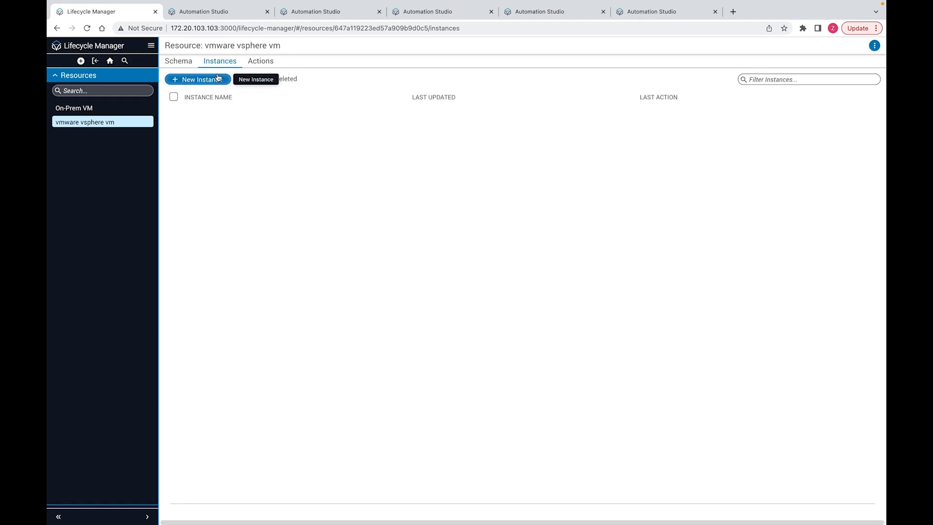
click(217, 79)
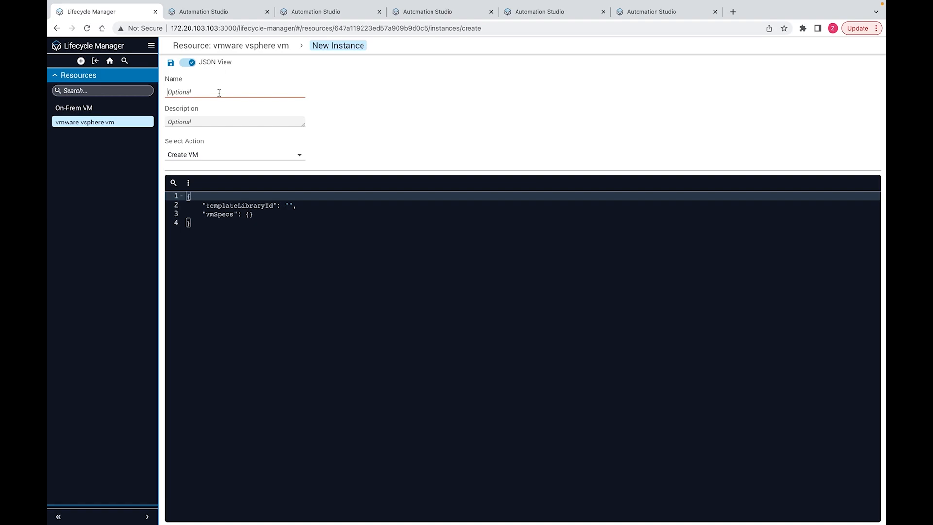
text(redhat-test-sever)
Step: Replace the Create VM input JSON with the prepared test-redhat-server specs (datastore-12, group-v3, domain-c7, host-11, powered_on true) and save the instance
click(193, 220)
key(ctrl+a)
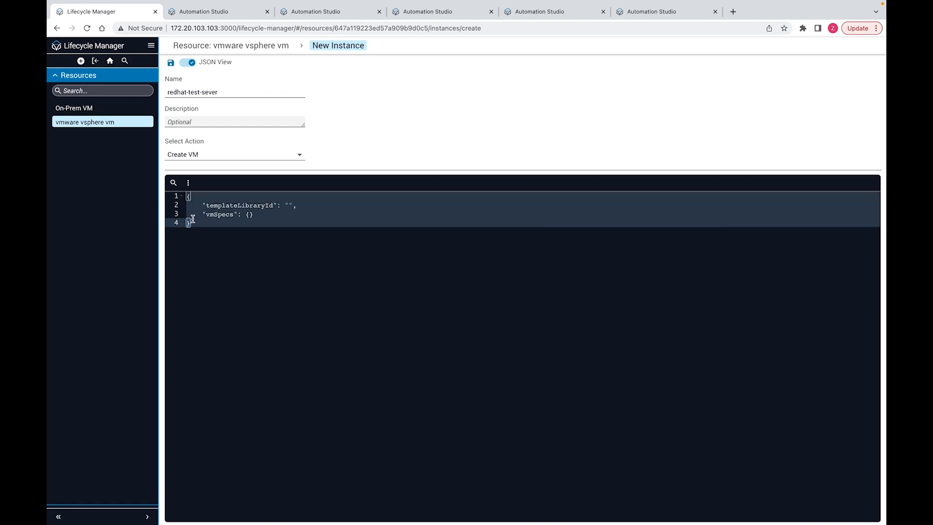
key(ctrl+v)
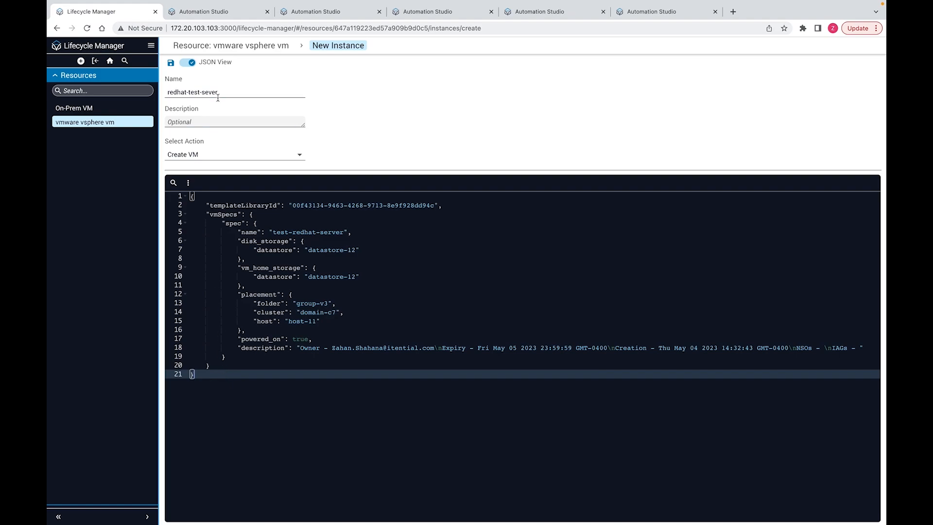
click(170, 64)
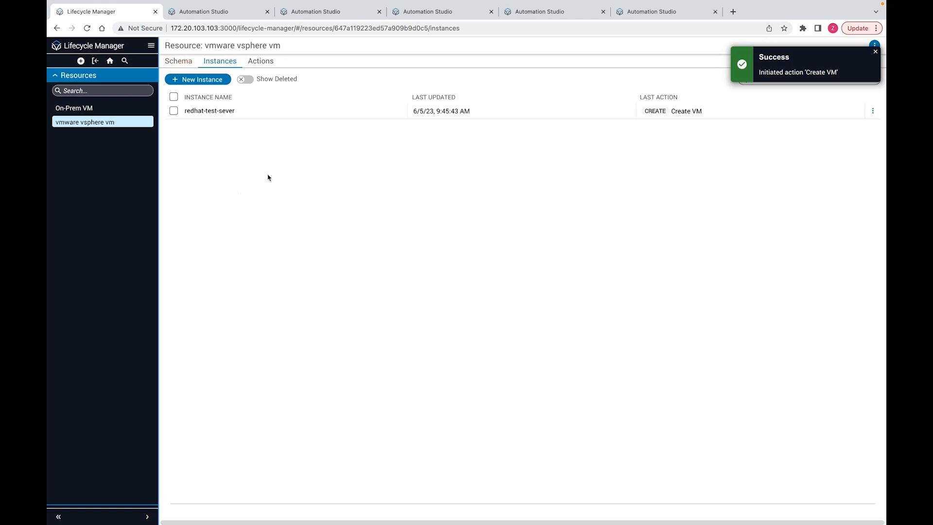
Step: Open the redhat-test-server instance, review its history and properties, and run its VM Shutdown action
click(292, 116)
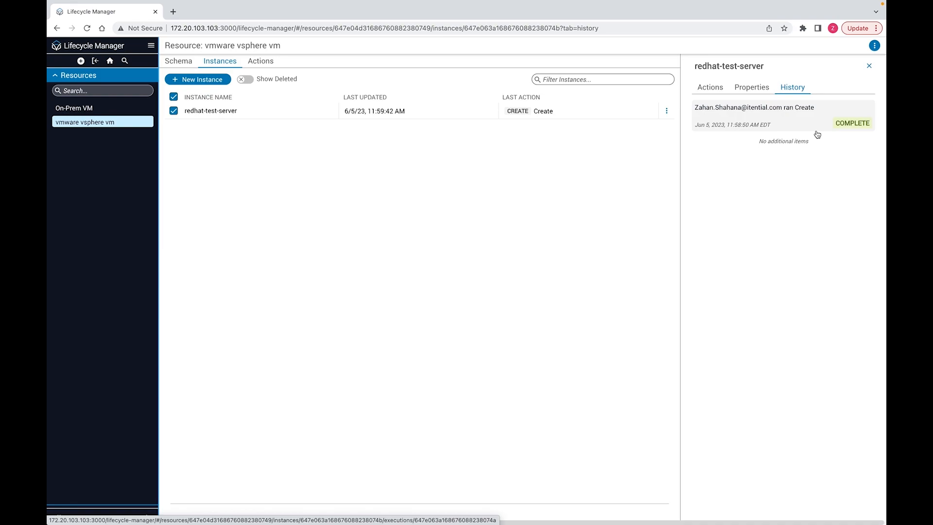
click(763, 91)
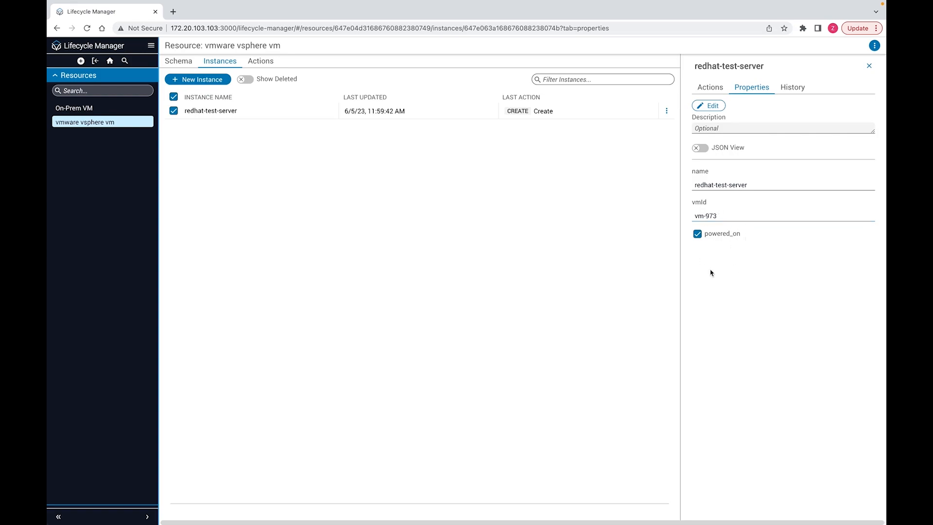
click(711, 96)
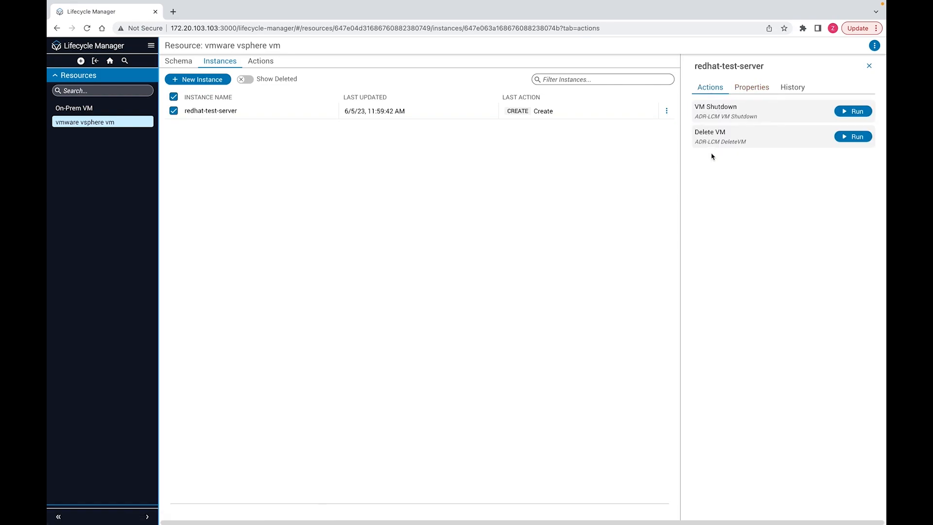
click(840, 114)
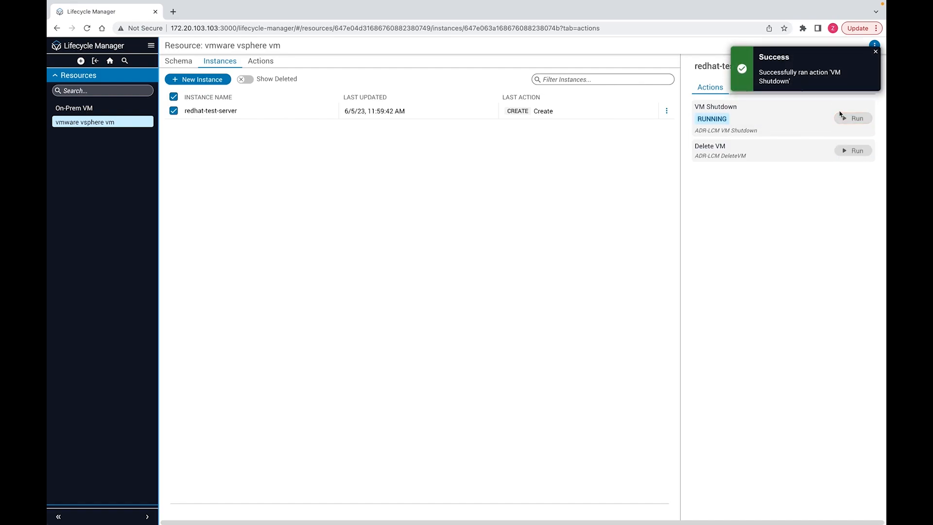
click(875, 52)
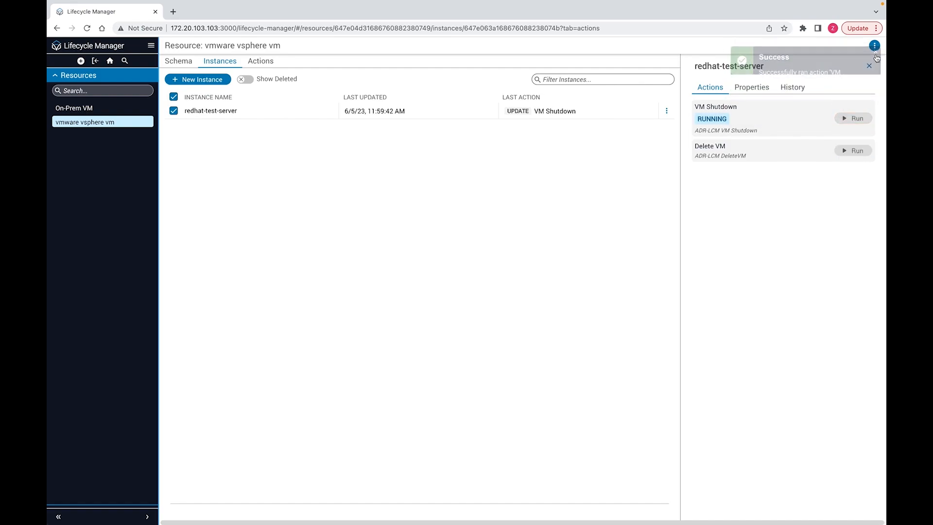
Step: Review the history and properties of the redhat-test-server instance and run its Delete VM action
click(800, 88)
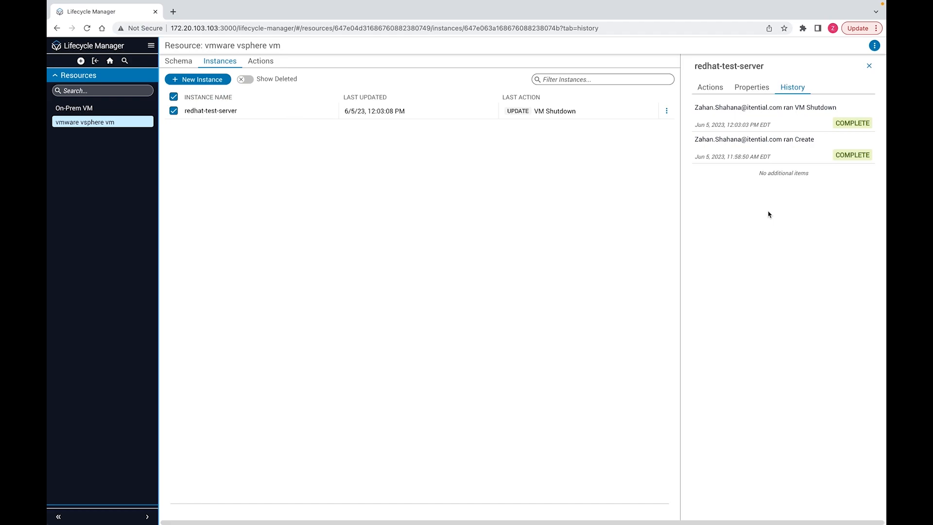
click(763, 93)
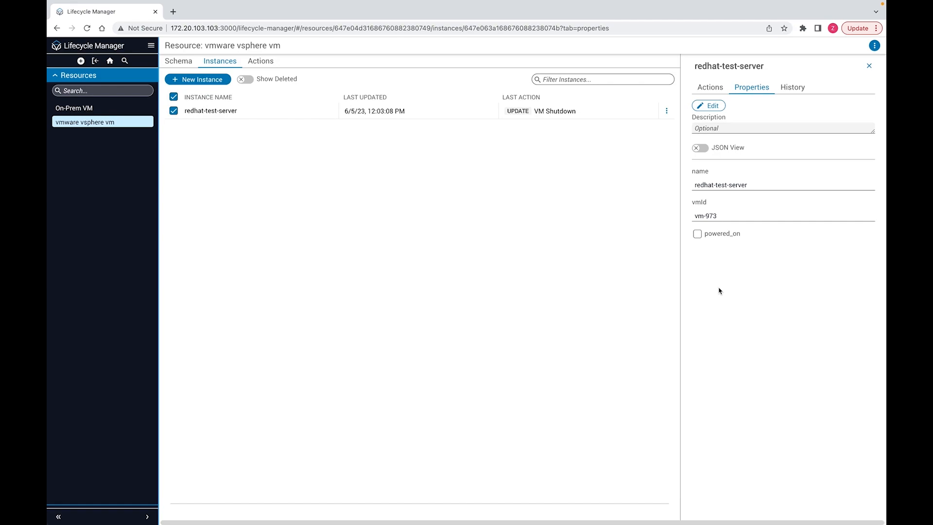
click(711, 89)
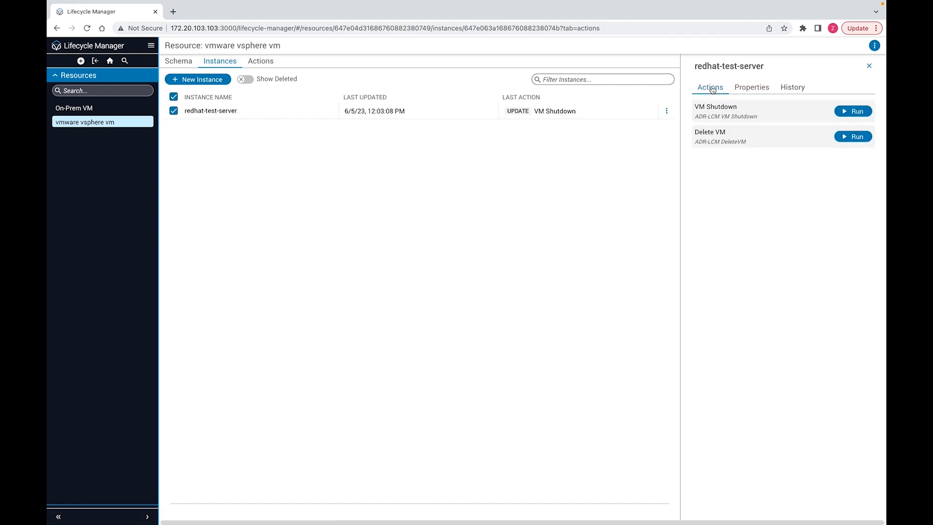
click(848, 139)
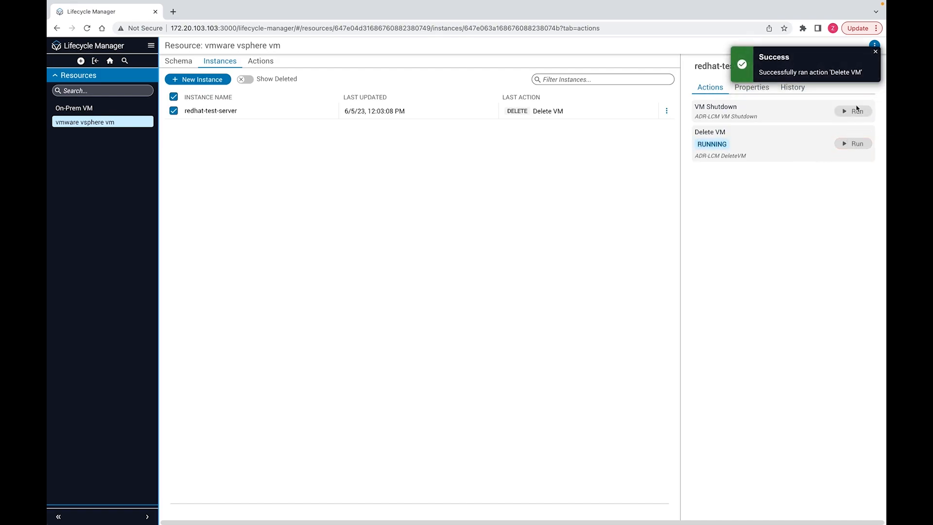
click(875, 52)
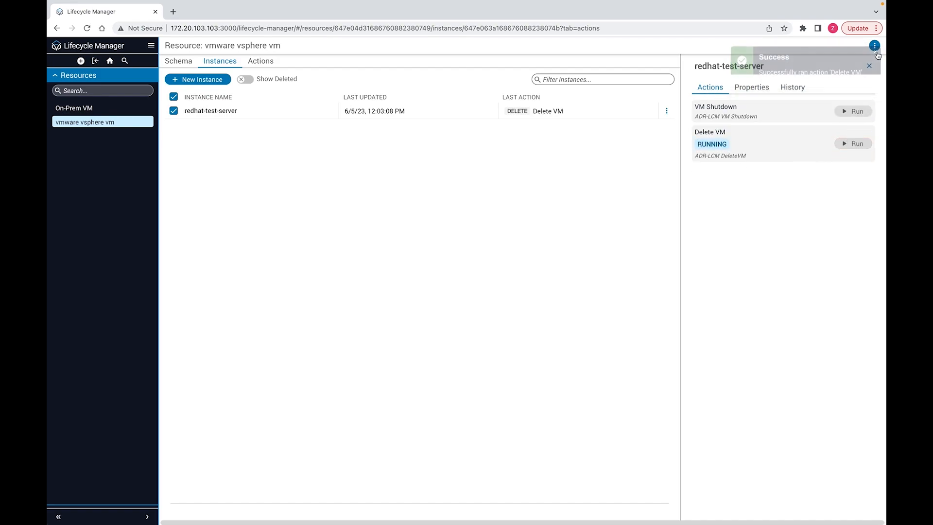
Step: Check the Delete VM run in the instance's history, and reopen redhat-test-server from the instance list with deleted instances shown
click(803, 88)
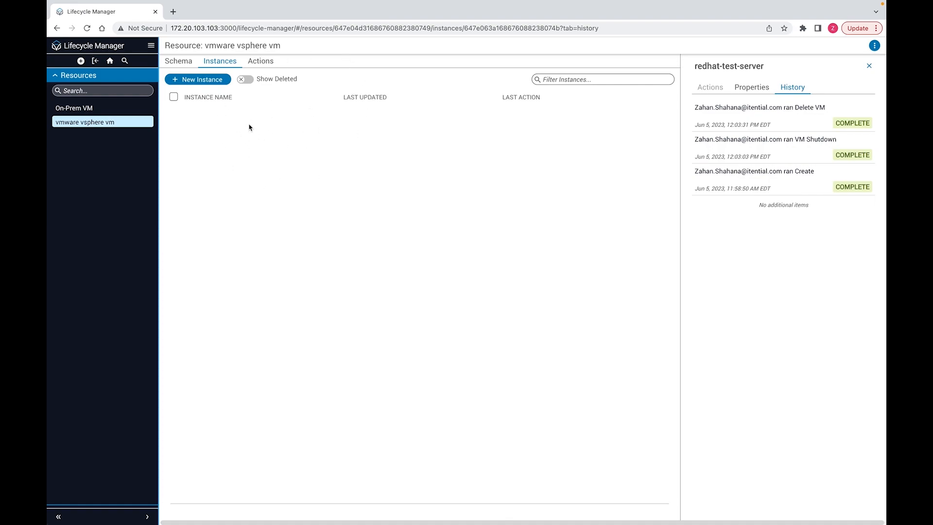
click(869, 66)
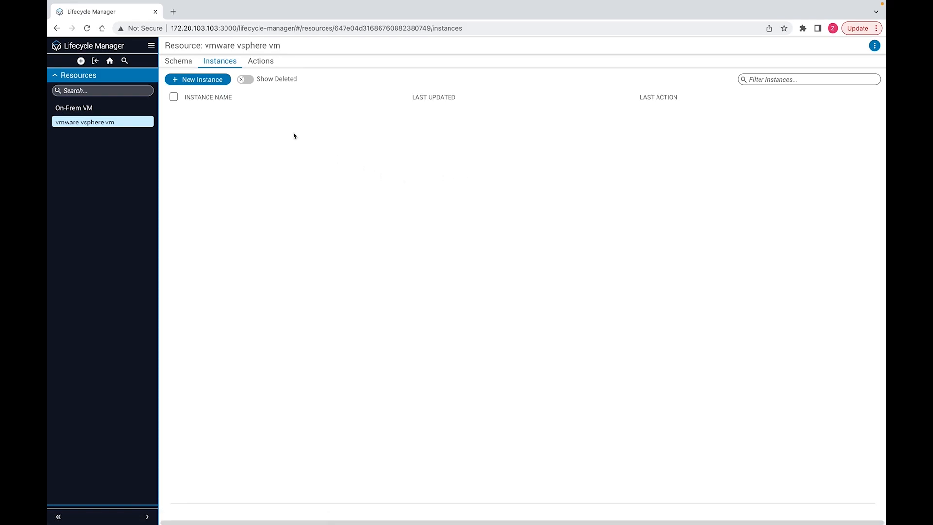
click(246, 82)
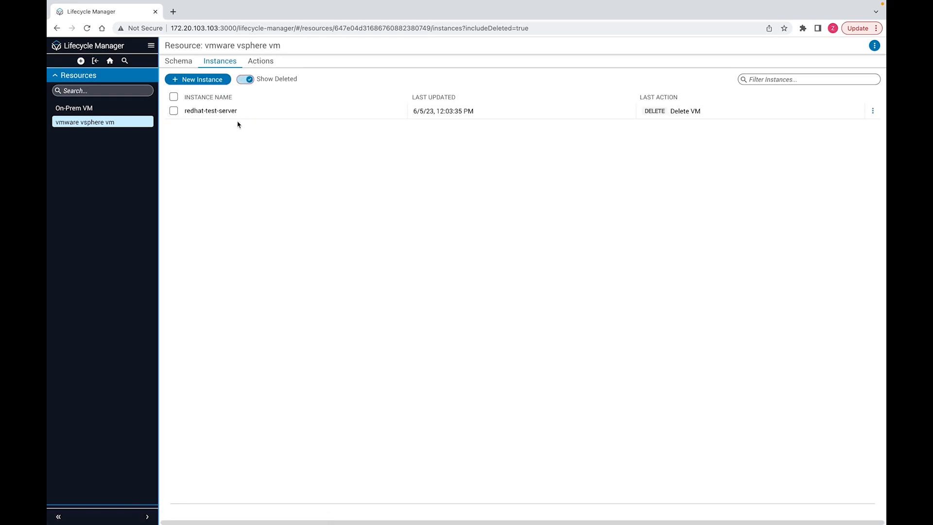
click(242, 114)
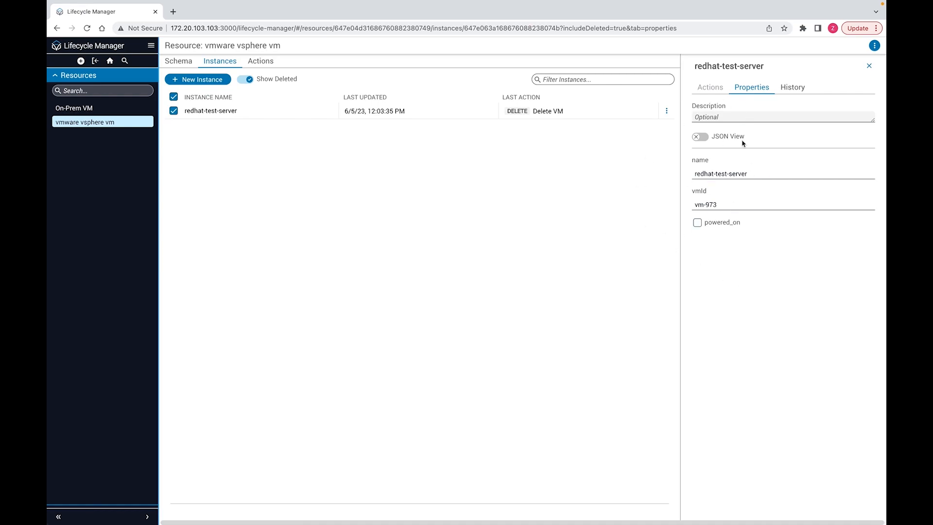